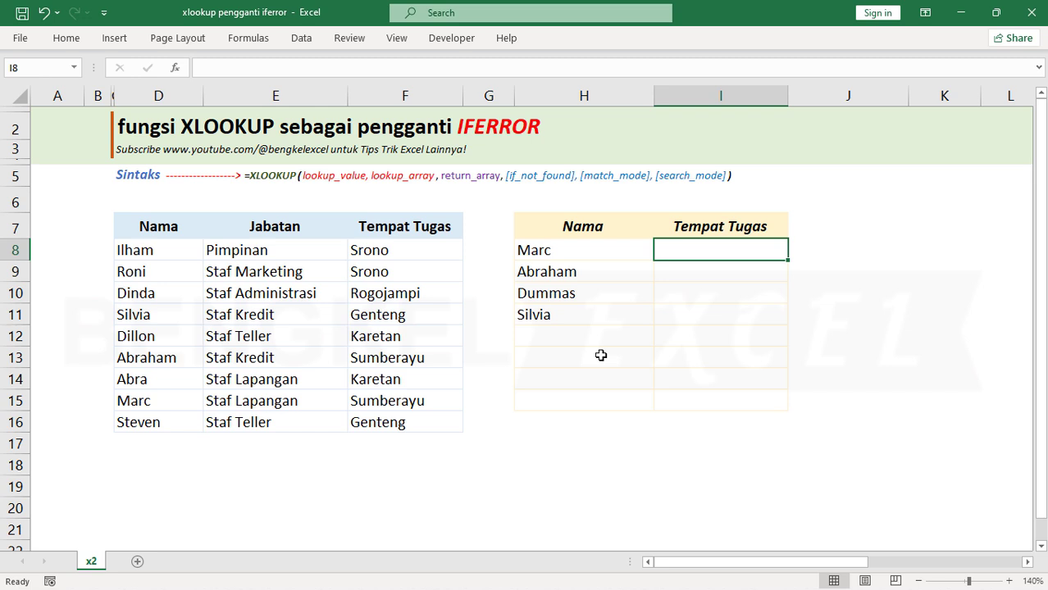
Enter =VLOOKUP(H8;$D$7:$F$16;3;FALSE) in I8 to look up the first name's Tempat Tugas
{"action": "type", "text": "vlo"}
{"action": "key", "text": "Tab"}
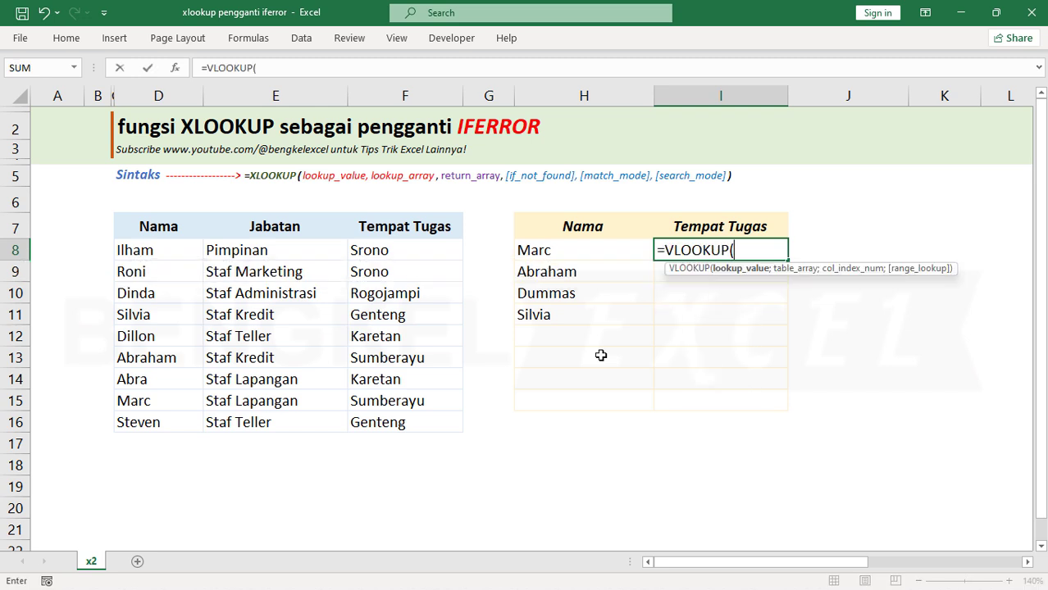
{"action": "left_click", "coordinate": [603, 250]}
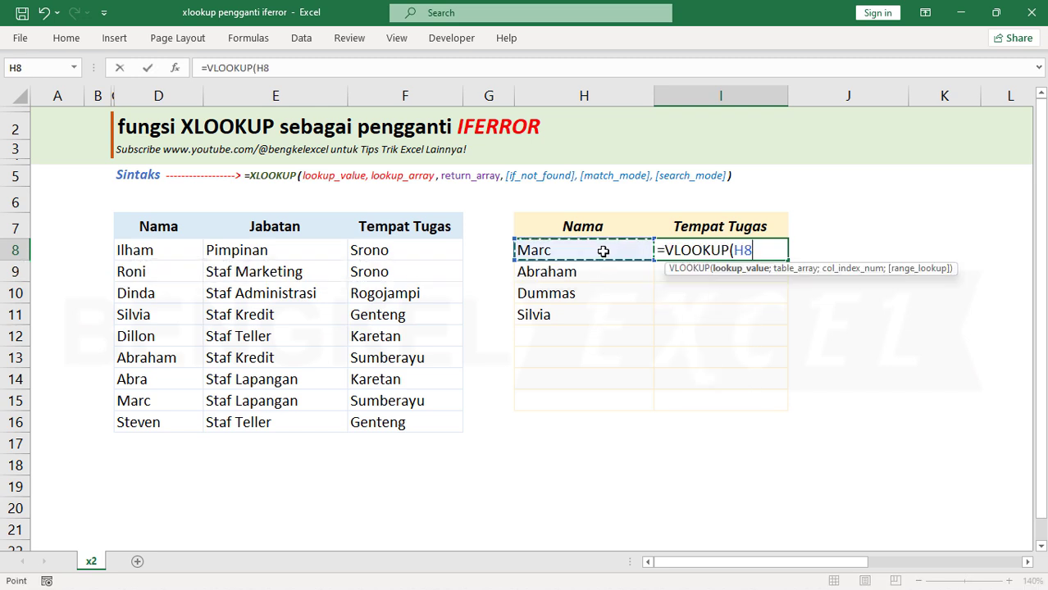
{"action": "type", "text": ";"}
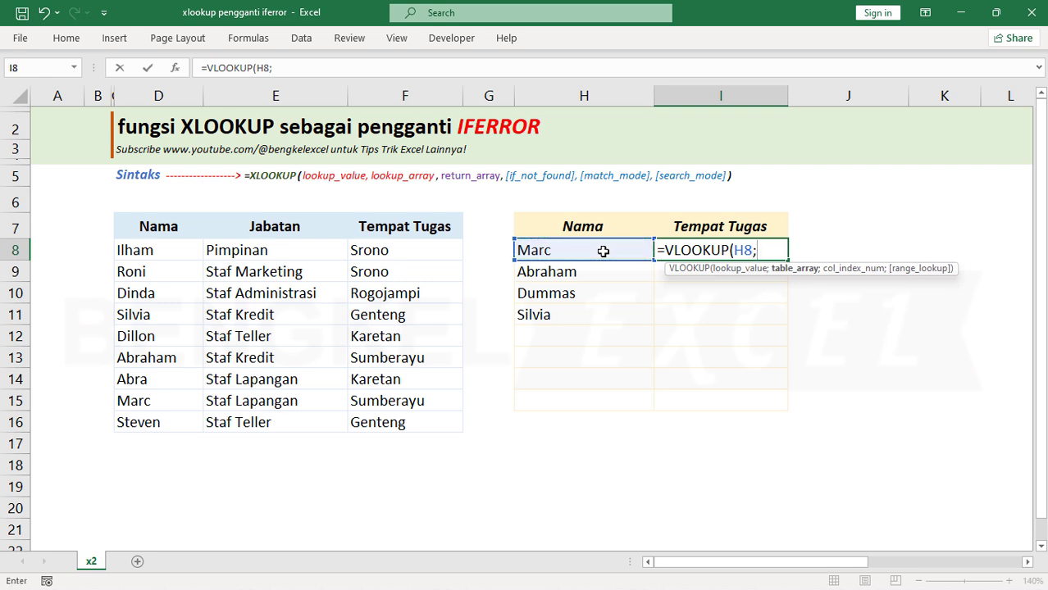
{"action": "left_click_drag", "start_coordinate": [158, 226], "coordinate": [390, 424]}
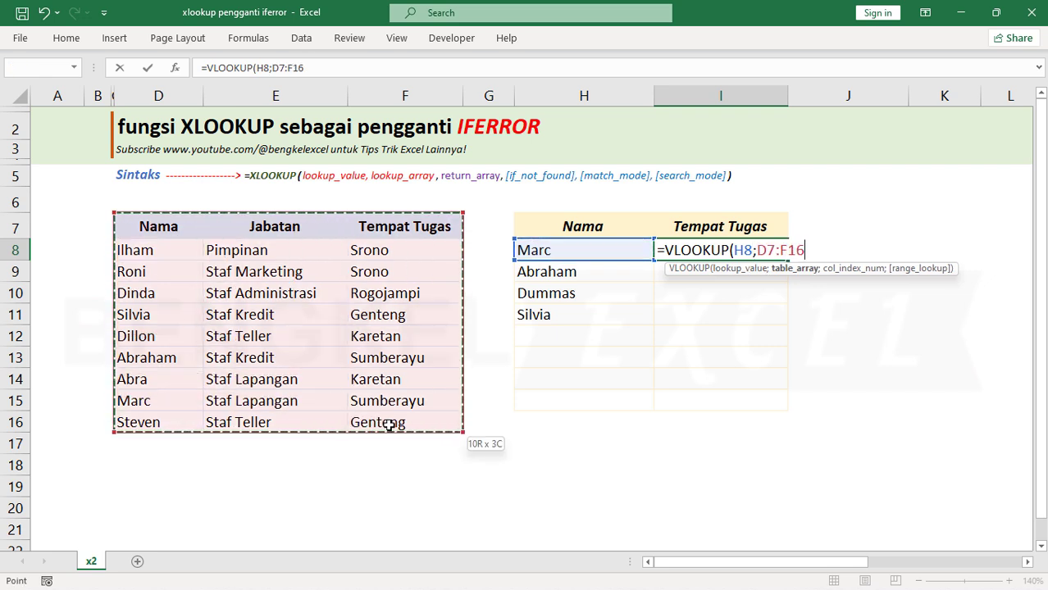
{"action": "key", "text": "F4"}
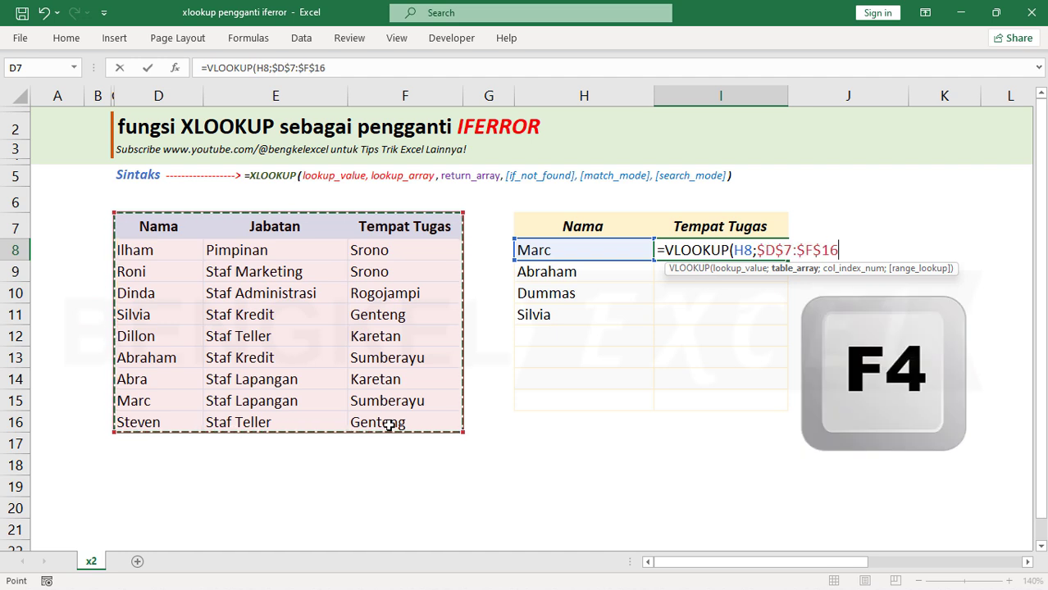
{"action": "type", "text": ";"}
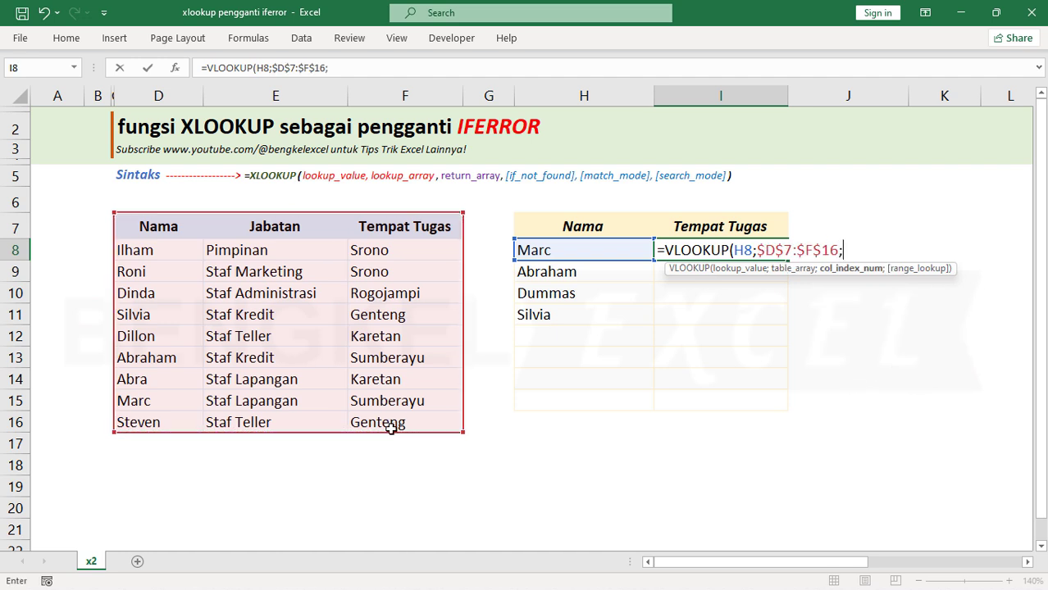
{"action": "type", "text": "3;false"}
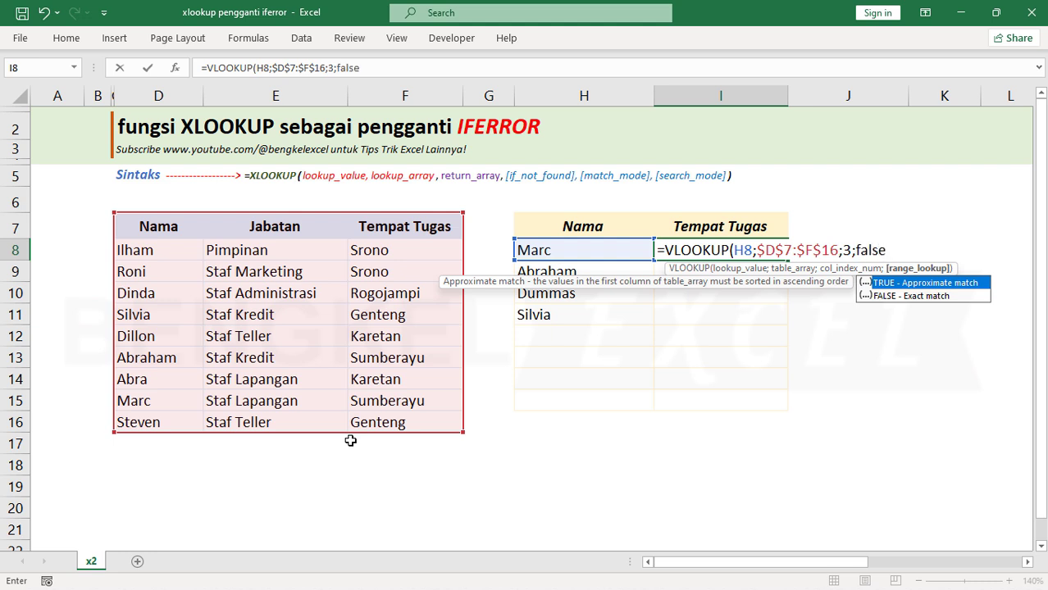
{"action": "type", "text": ")"}
{"action": "key", "text": "Return"}
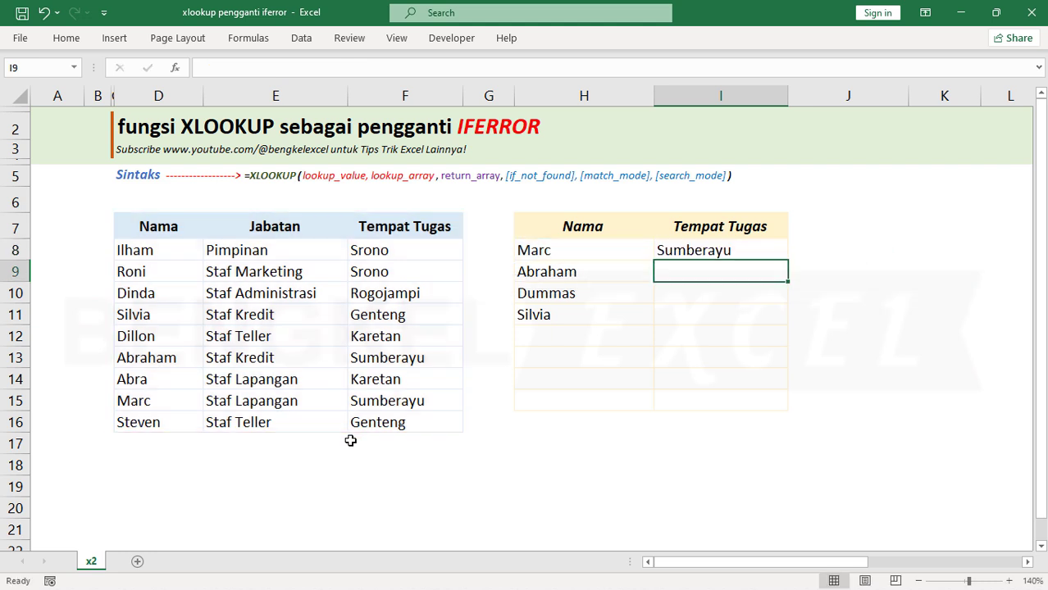
Fill the VLOOKUP formula from I8 down to I11 and check the I10 result against the Nama column
{"action": "left_click", "coordinate": [703, 253]}
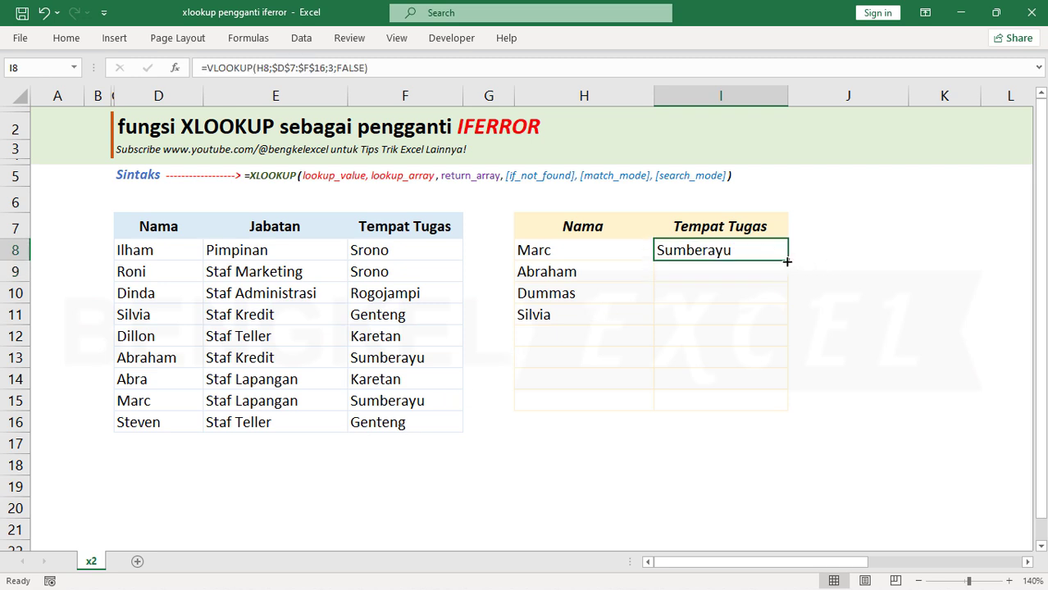
{"action": "left_click_drag", "start_coordinate": [791, 269], "coordinate": [782, 326]}
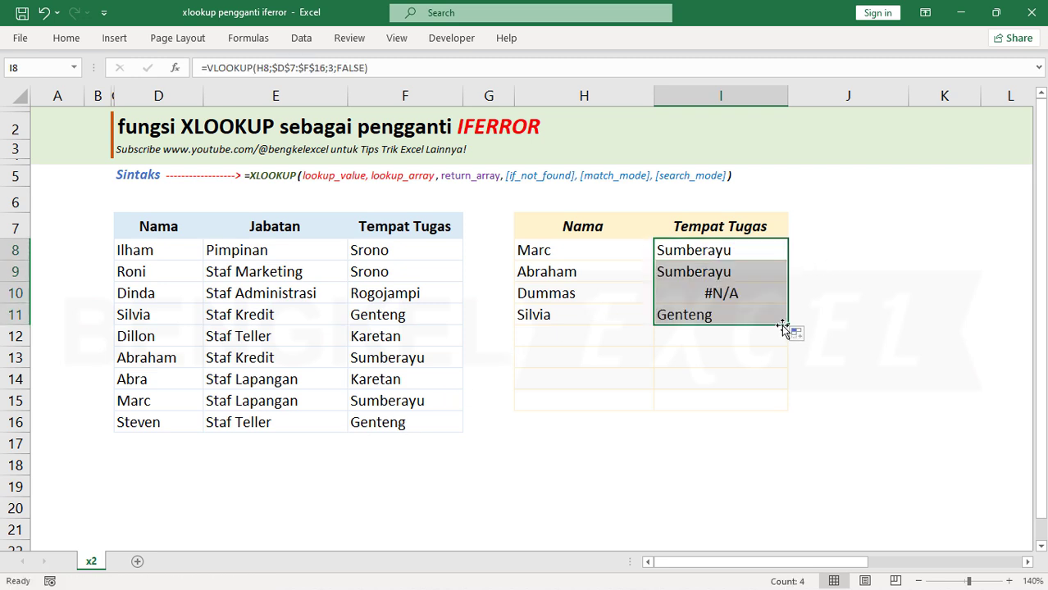
{"action": "left_click", "coordinate": [722, 290]}
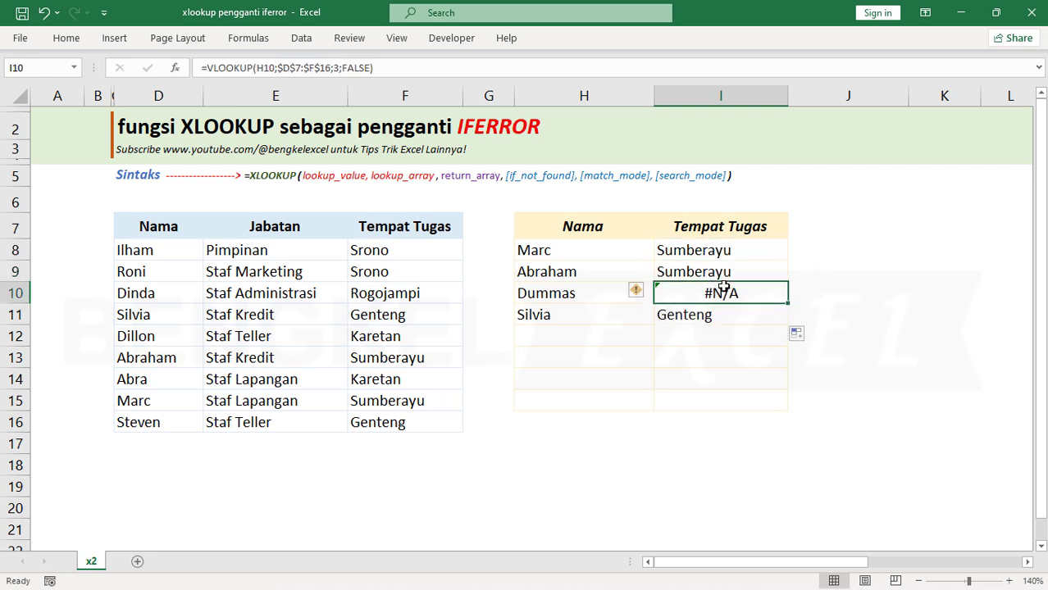
{"action": "left_click", "coordinate": [519, 297]}
{"action": "left_click", "coordinate": [192, 317]}
{"action": "left_click", "coordinate": [745, 297]}
Wrap the VLOOKUP formula in I8 with IFERROR, using "Nama Tidak Ada" as the value if error
{"action": "left_click", "coordinate": [692, 251]}
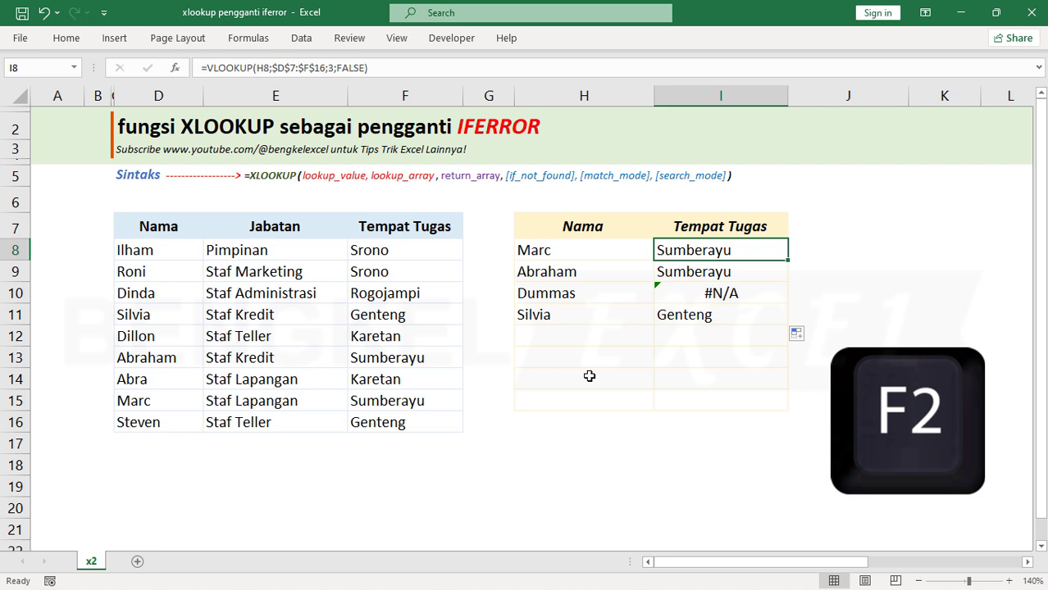
{"action": "key", "text": "F2"}
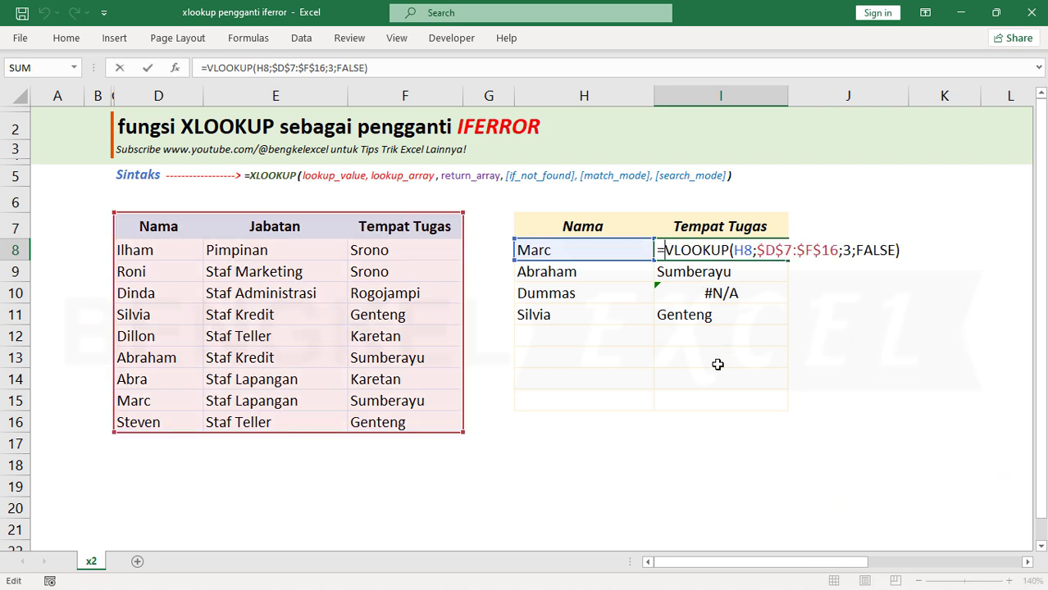
{"action": "type", "text": "ife"}
{"action": "key", "text": "Tab"}
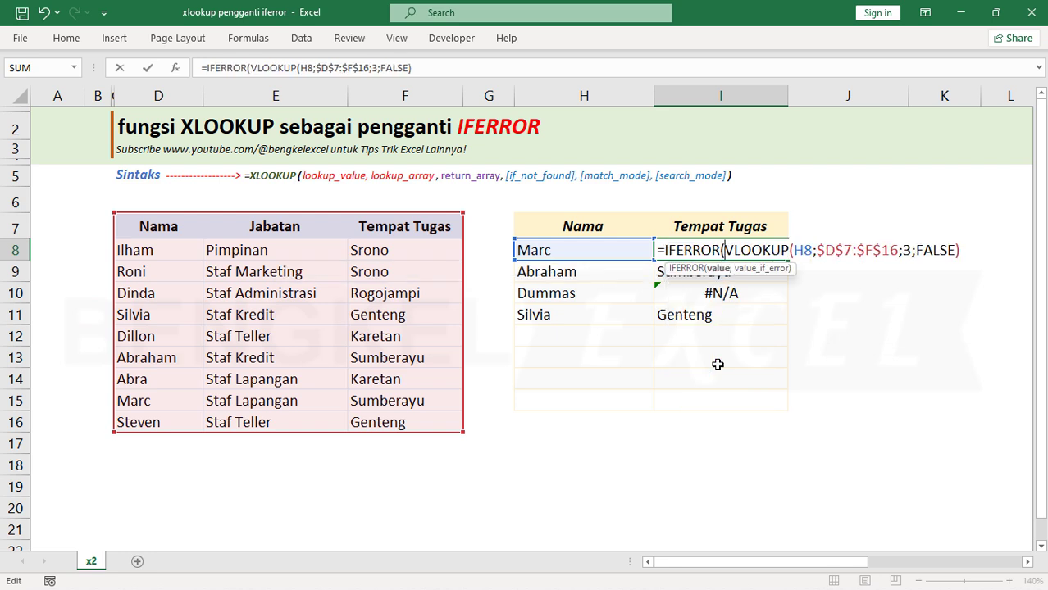
{"action": "left_click", "coordinate": [977, 256]}
{"action": "type", "text": ";"}
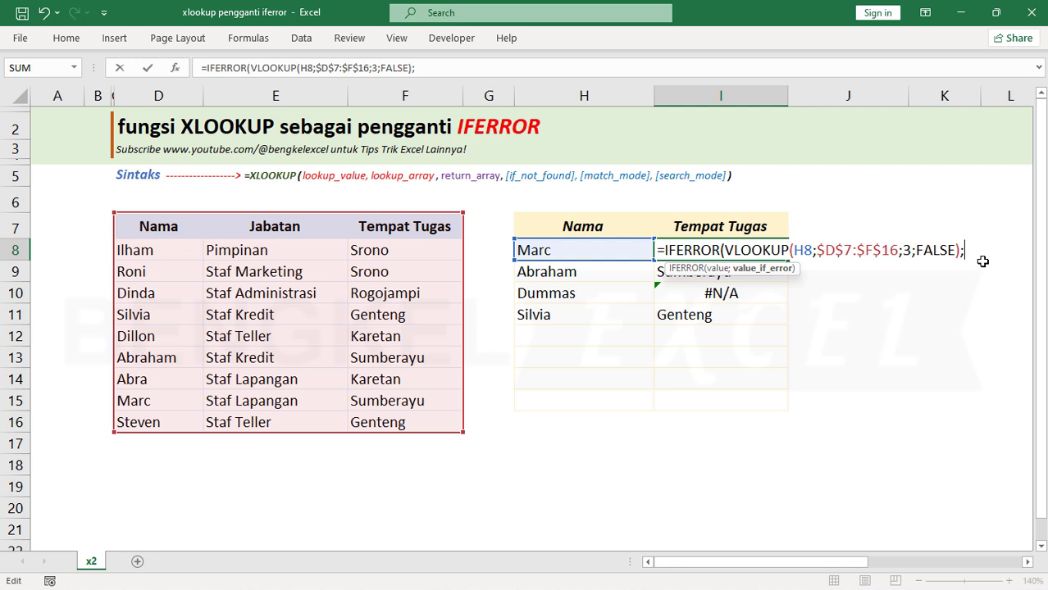
{"action": "type", "text": "\""}
{"action": "type", "text": "Nama "}
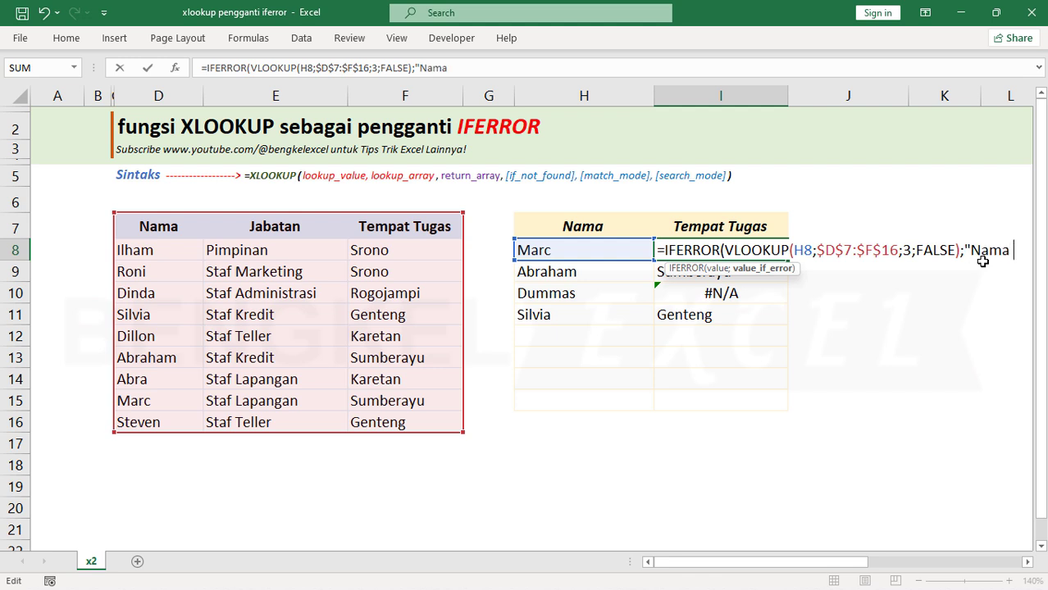
{"action": "type", "text": "Tidak A"}
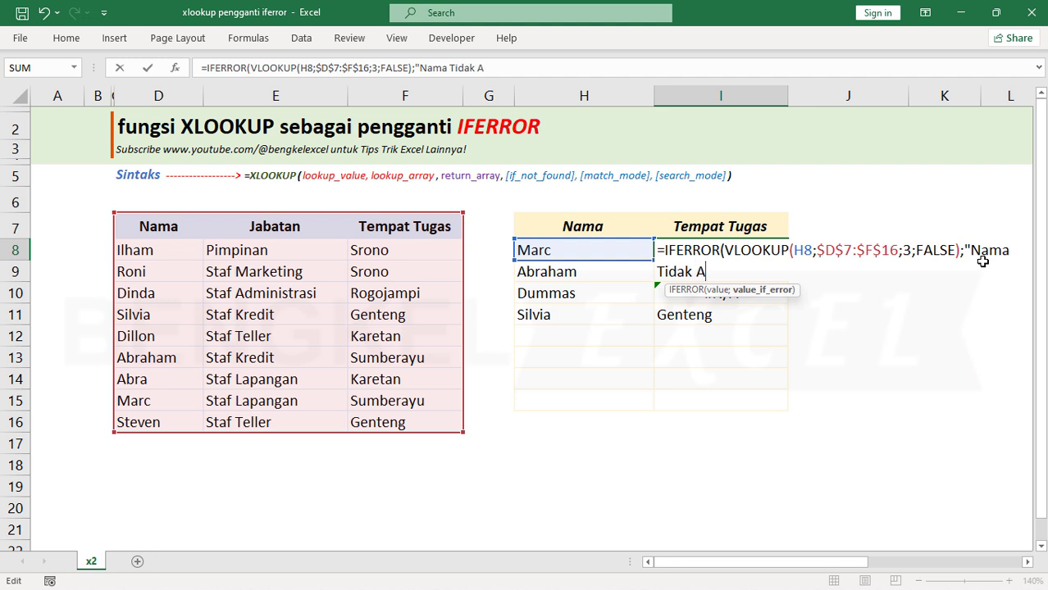
{"action": "type", "text": "da\")"}
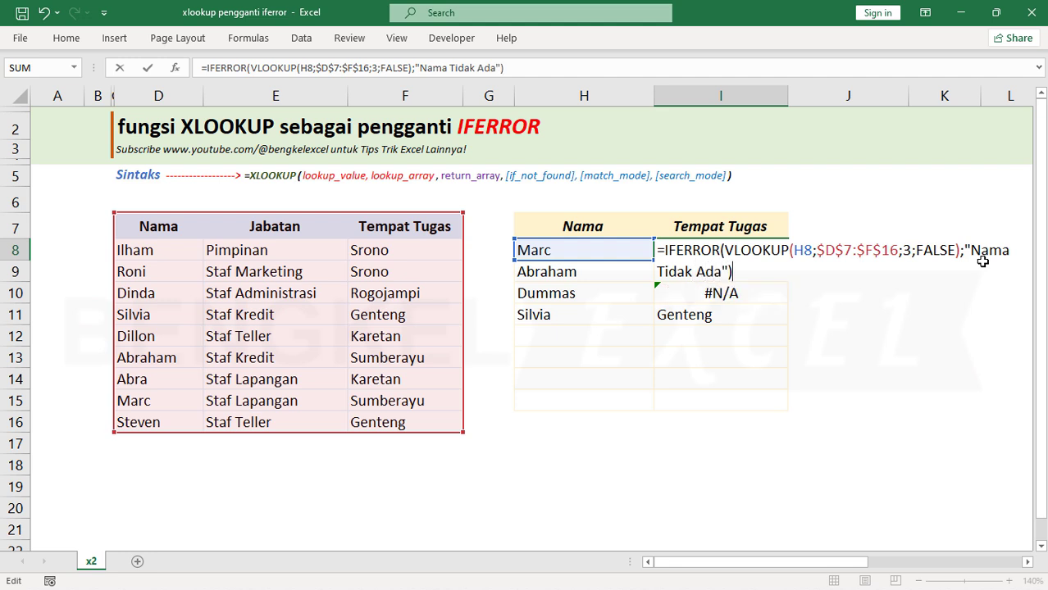
{"action": "key", "text": "Return"}
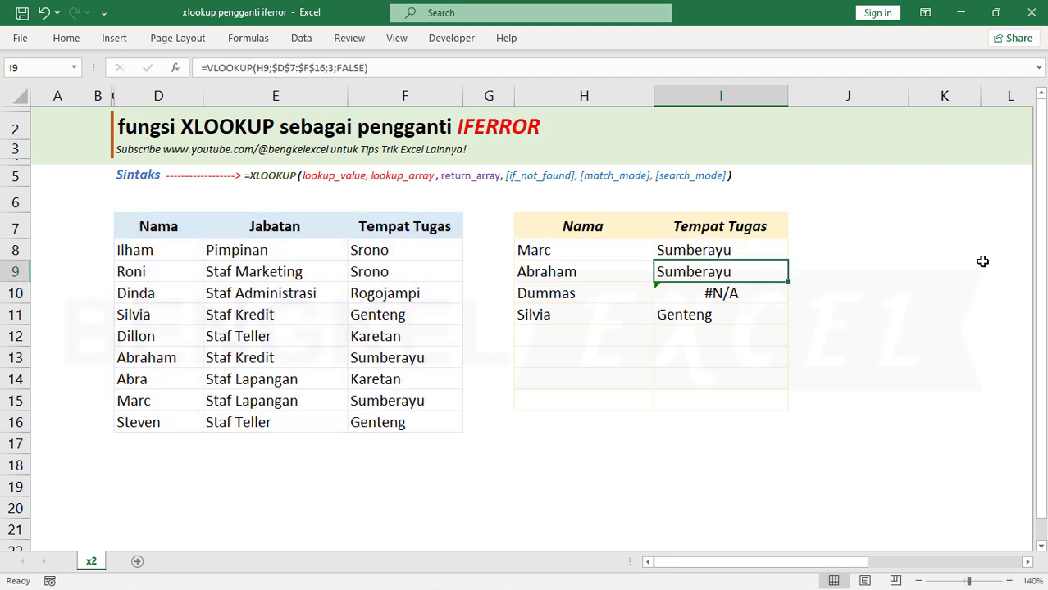
Fill the IFERROR formula from I8 down to I11 and inspect the formula in I10
{"action": "left_click", "coordinate": [758, 251]}
{"action": "left_click_drag", "start_coordinate": [785, 256], "coordinate": [781, 328]}
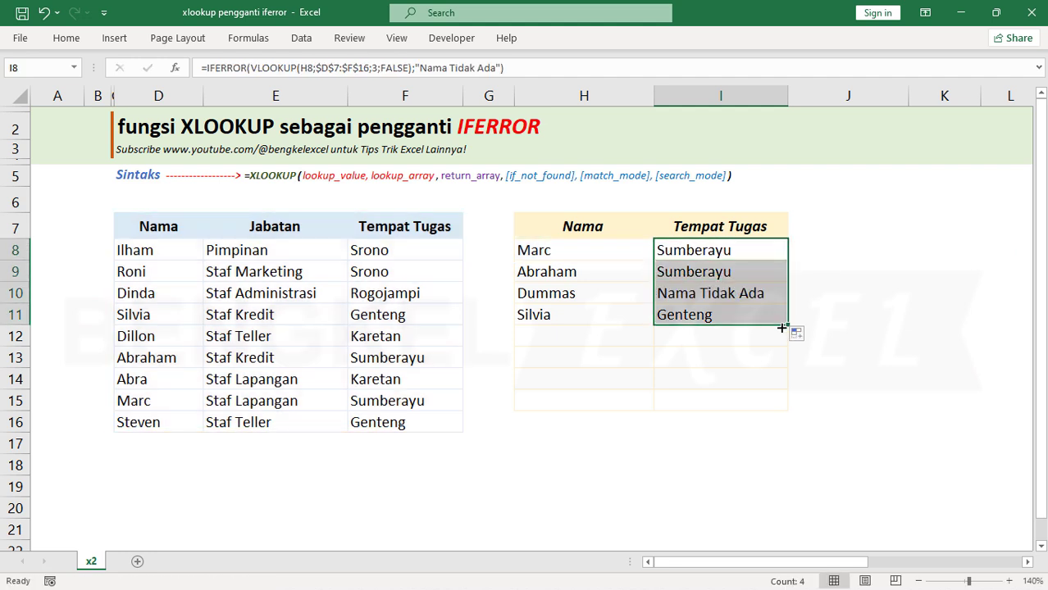
{"action": "left_click", "coordinate": [752, 292]}
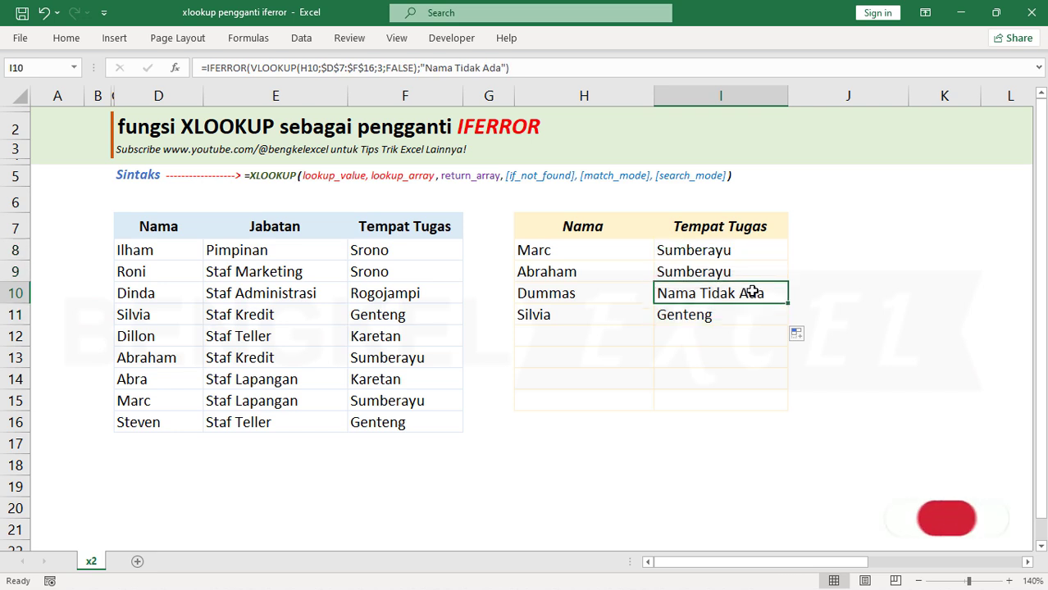
Review the combined formula in I8 and clear the Tempat Tugas cells I8:I12
{"action": "left_click", "coordinate": [714, 255]}
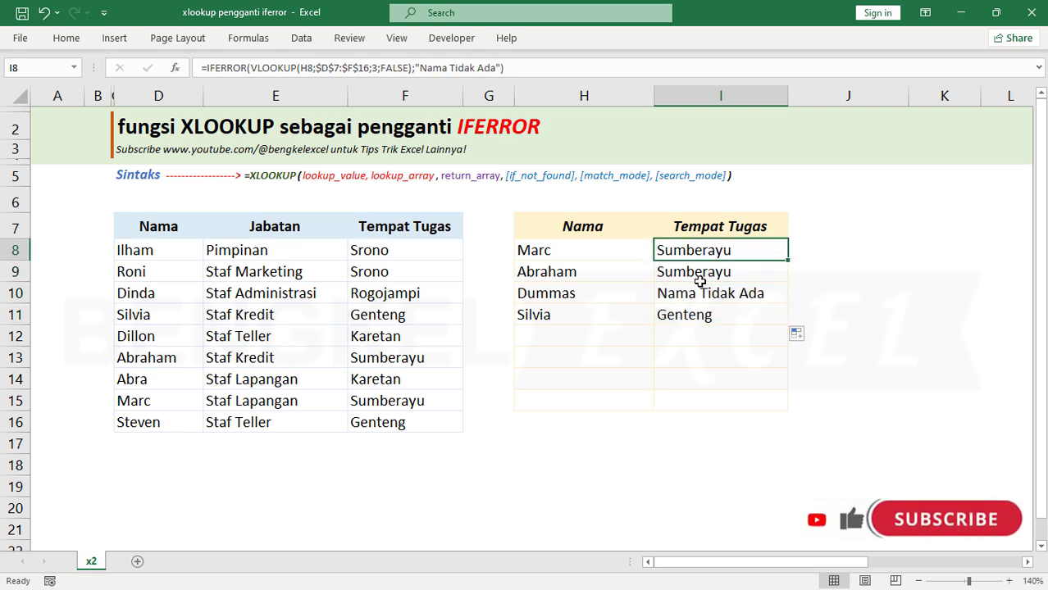
{"action": "key", "text": "F2"}
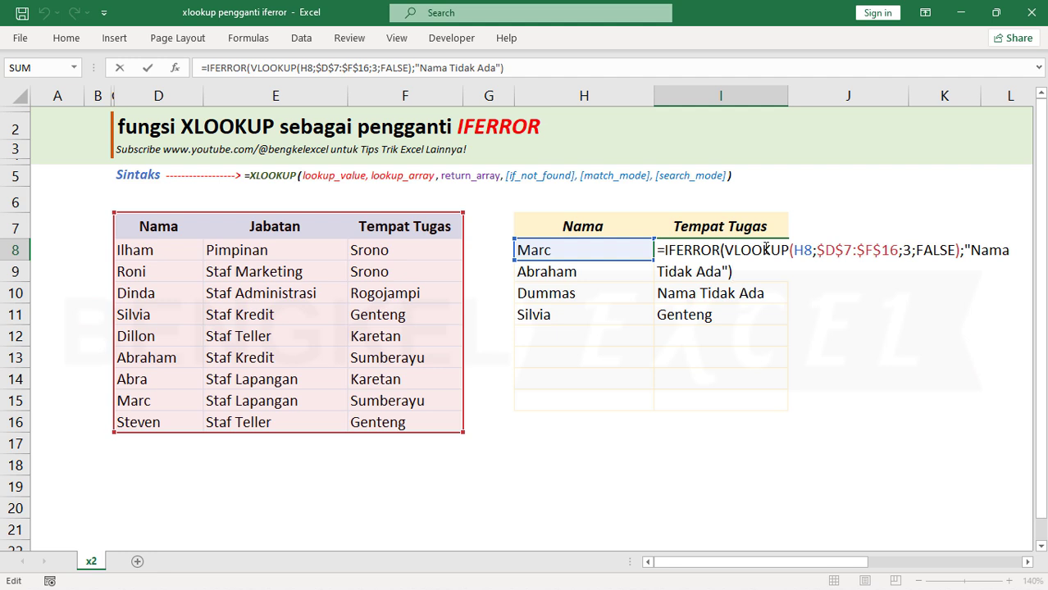
{"action": "key", "text": "ctrl+Return"}
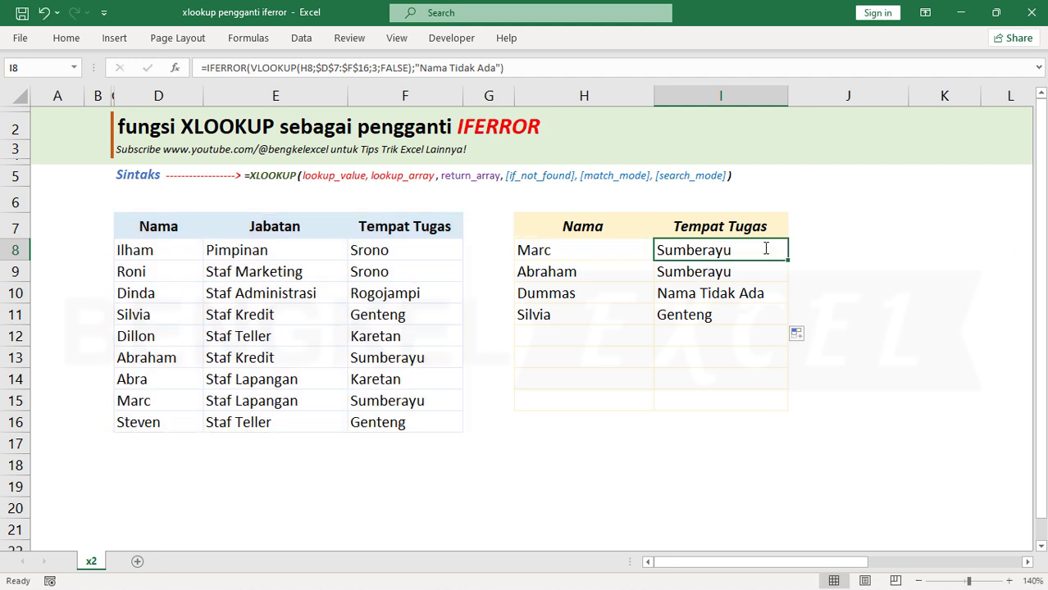
{"action": "left_click_drag", "start_coordinate": [766, 249], "coordinate": [764, 332]}
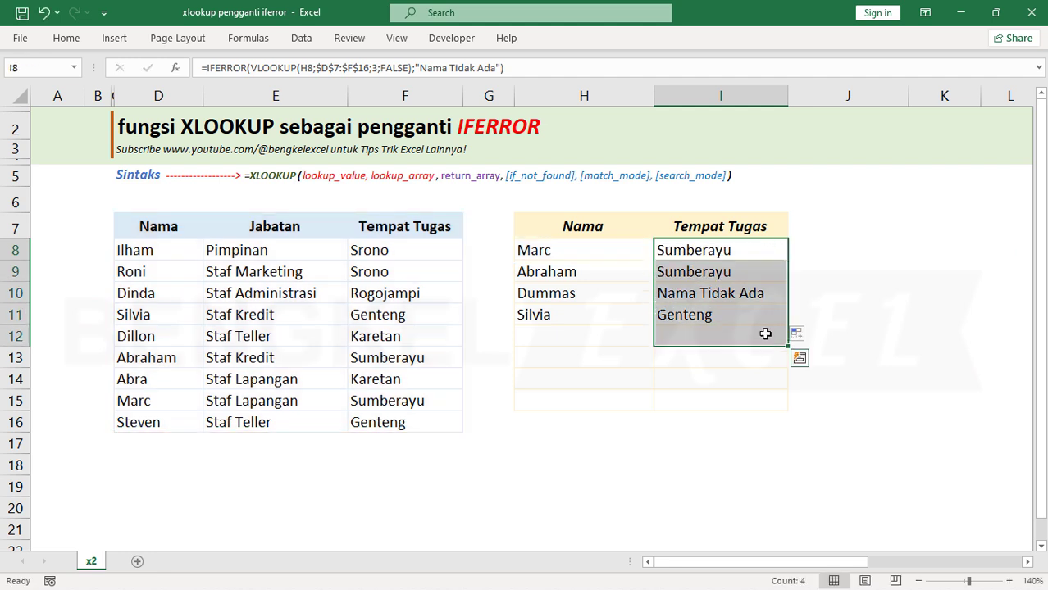
{"action": "key", "text": "Delete"}
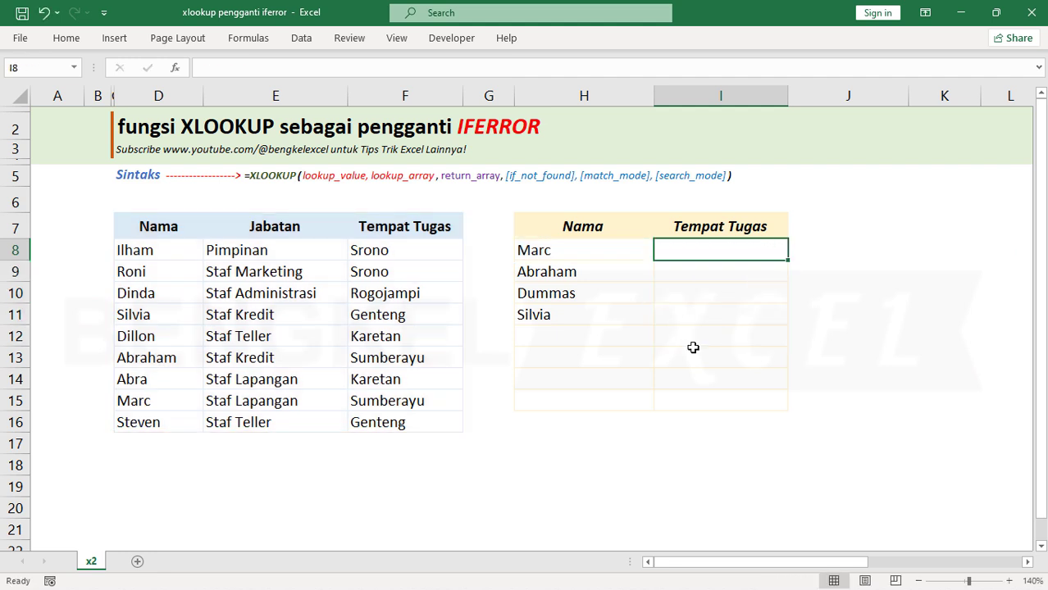
Begin an XLOOKUP formula in I8 with H8 as the lookup value and $D$8:$D$16 as the absolute lookup array
{"action": "type", "text": "="}
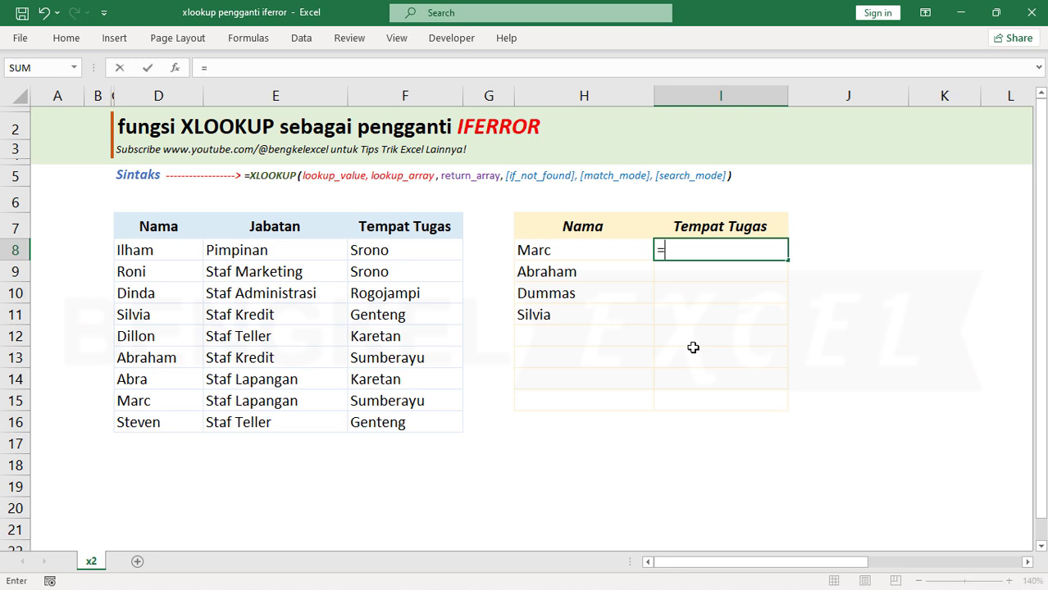
{"action": "type", "text": "XLOOKUP("}
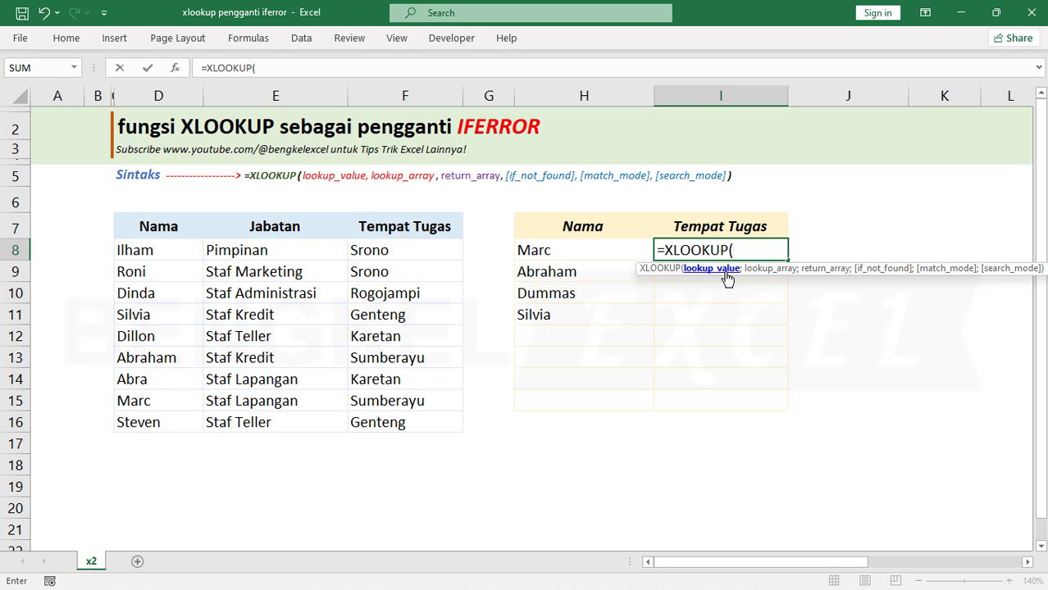
{"action": "left_click", "coordinate": [615, 252]}
{"action": "type", "text": ";"}
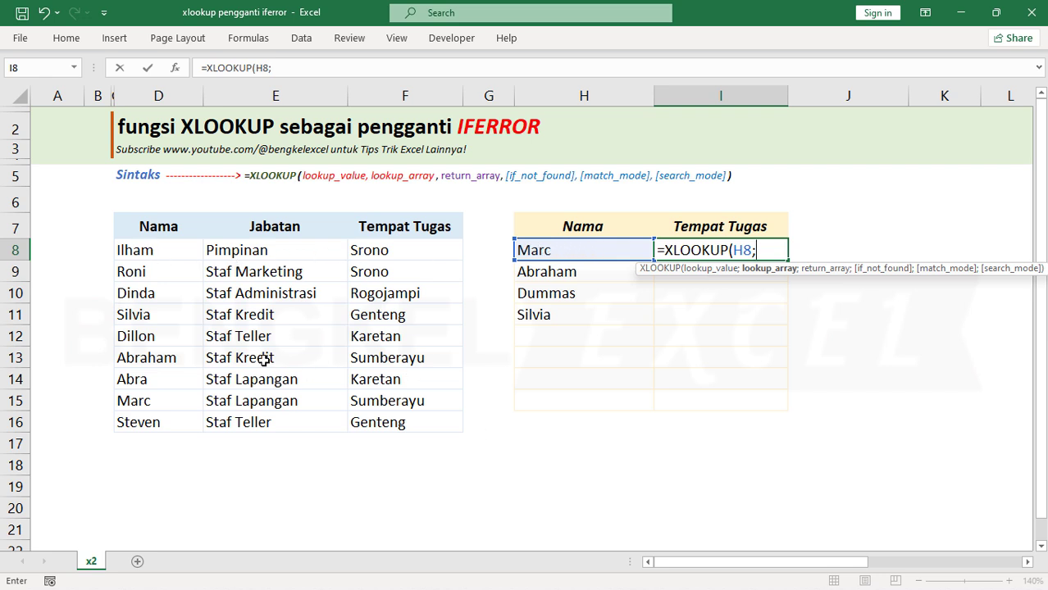
{"action": "left_click_drag", "start_coordinate": [167, 250], "coordinate": [155, 432]}
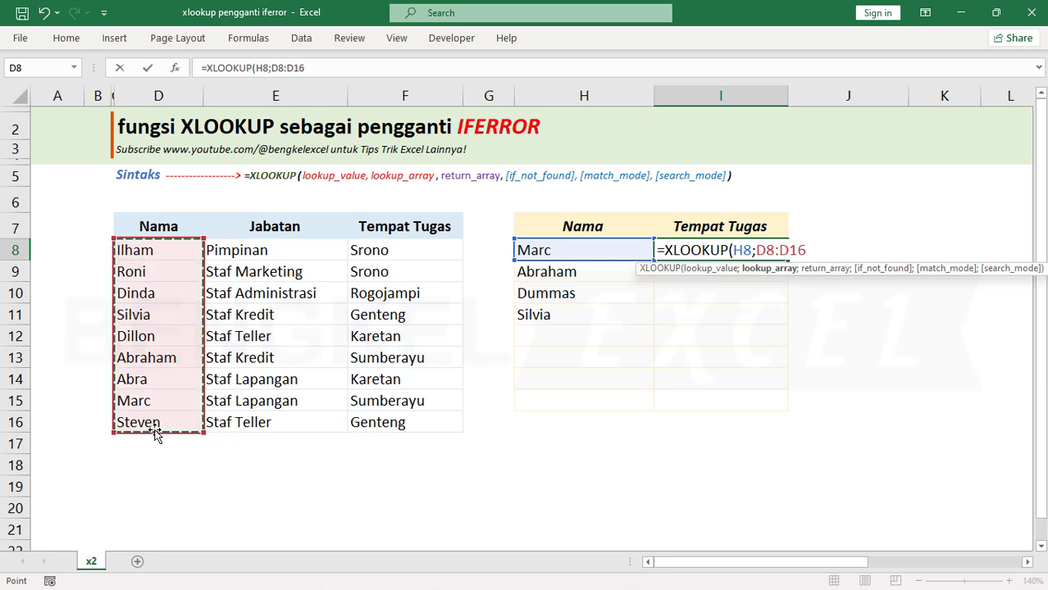
{"action": "key", "text": "F4"}
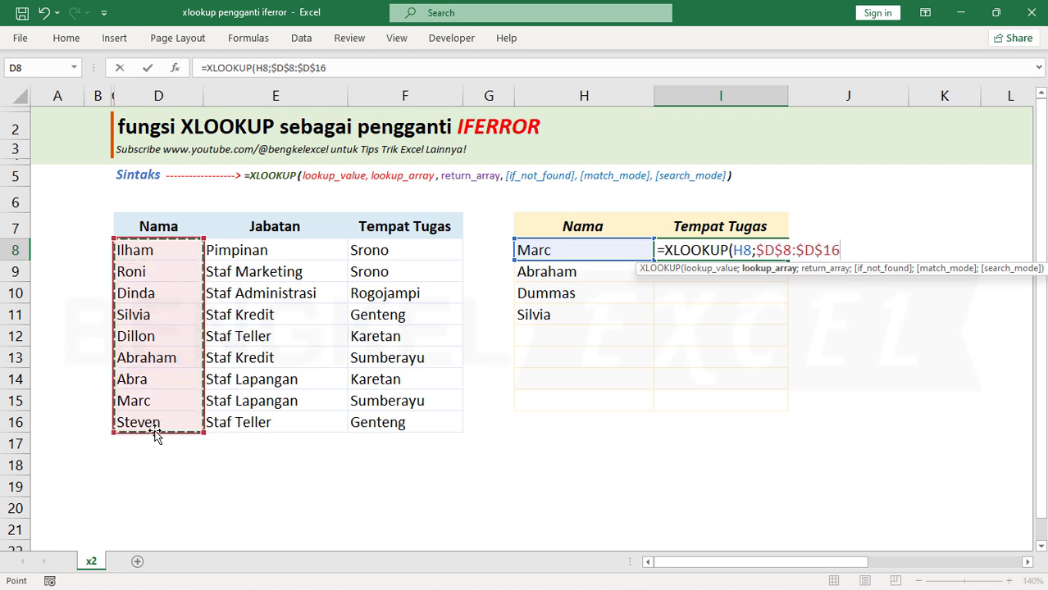
{"action": "type", "text": ";"}
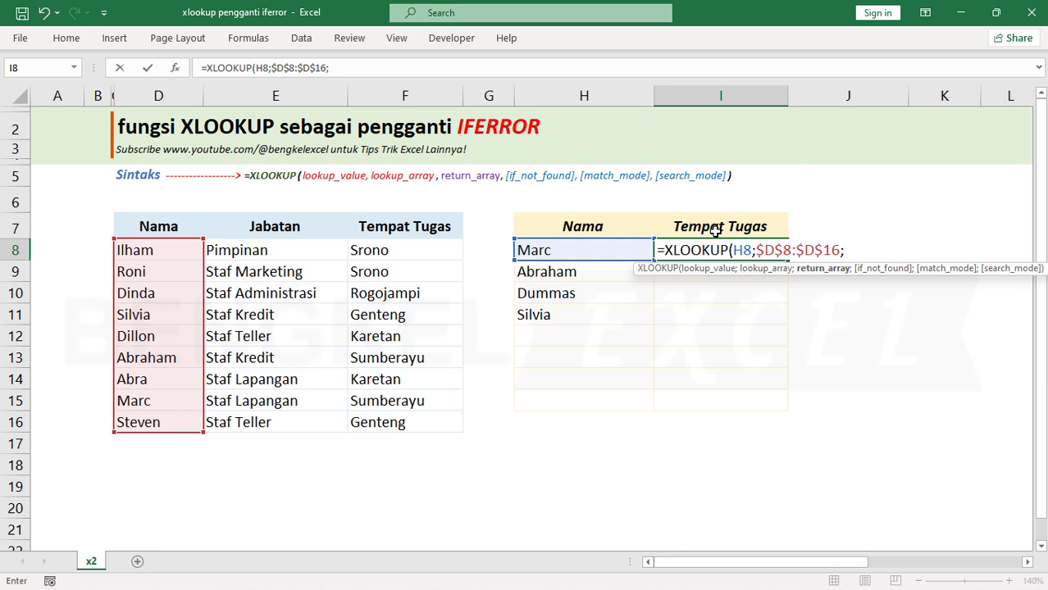
Complete the XLOOKUP formula in I8 with return array $F$8:$F$16 and "Nama Tidak Ada" as the if_not_found value
{"action": "left_click_drag", "start_coordinate": [394, 250], "coordinate": [396, 422]}
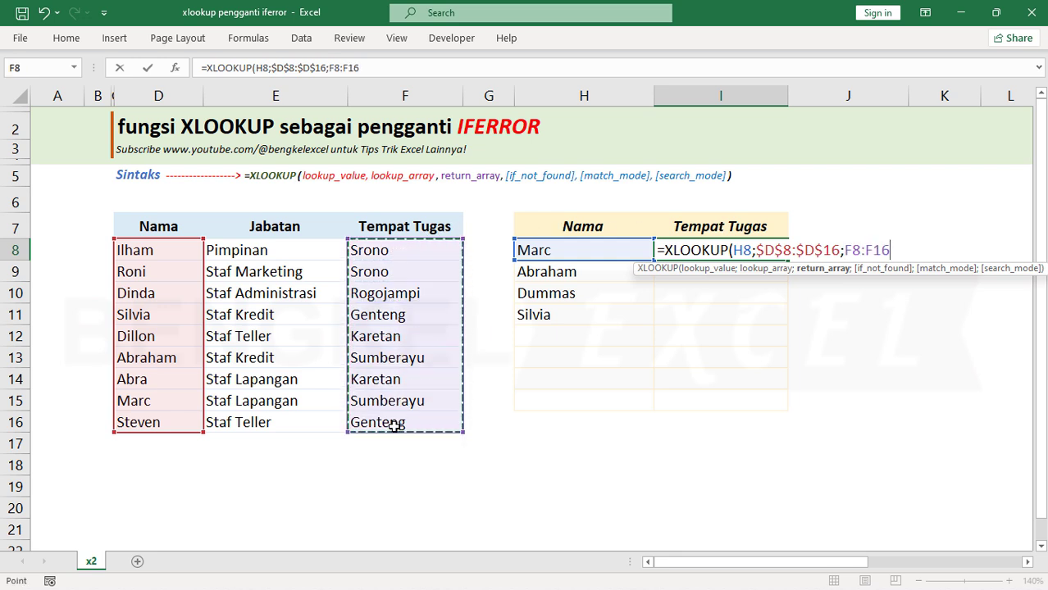
{"action": "key", "text": "F4"}
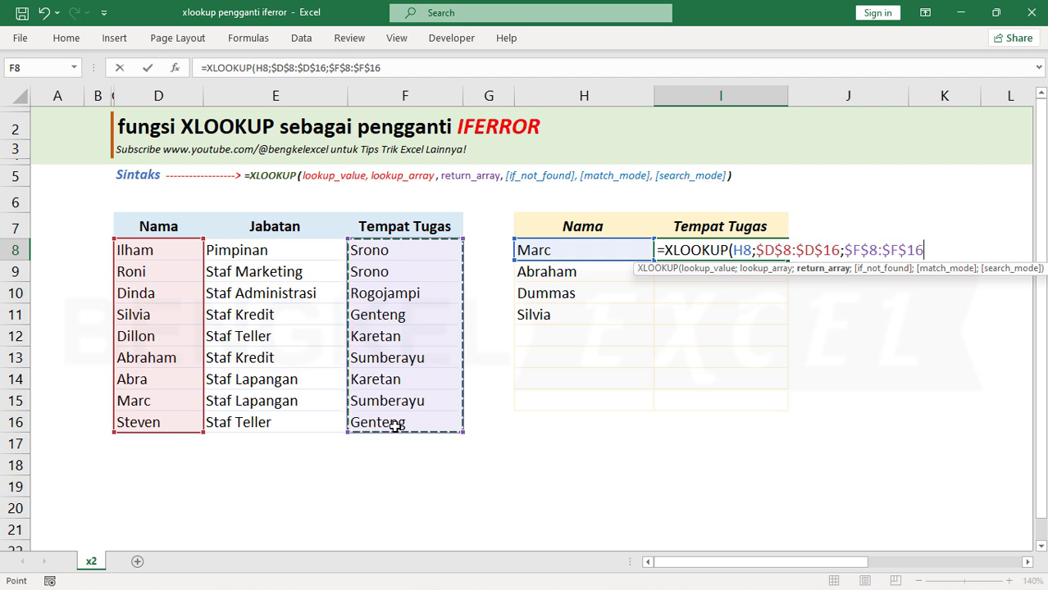
{"action": "type", "text": ";"}
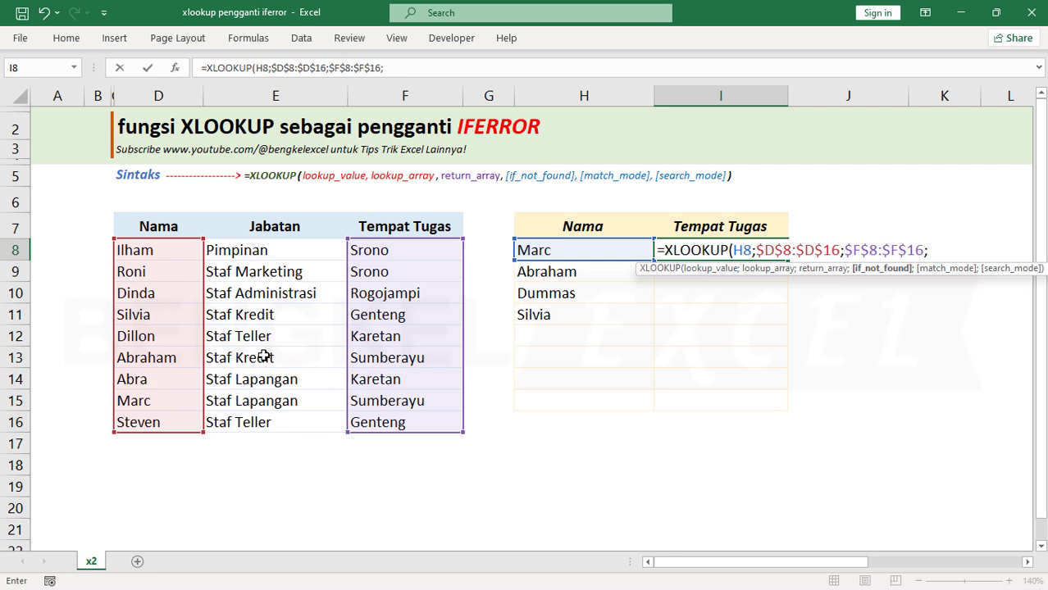
{"action": "type", "text": "\"Nama"}
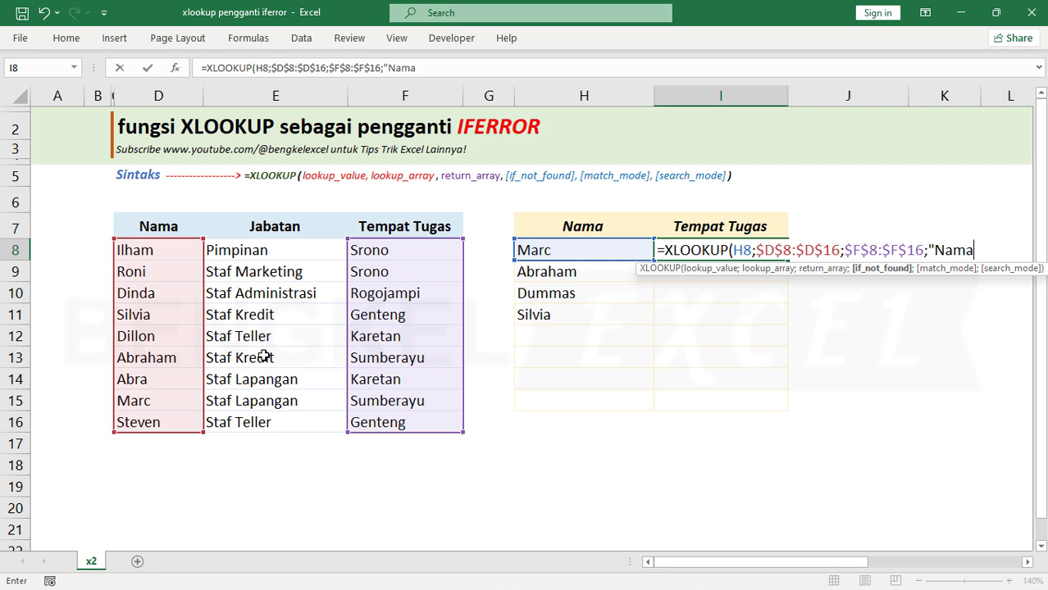
{"action": "type", "text": " Tidak Ad"}
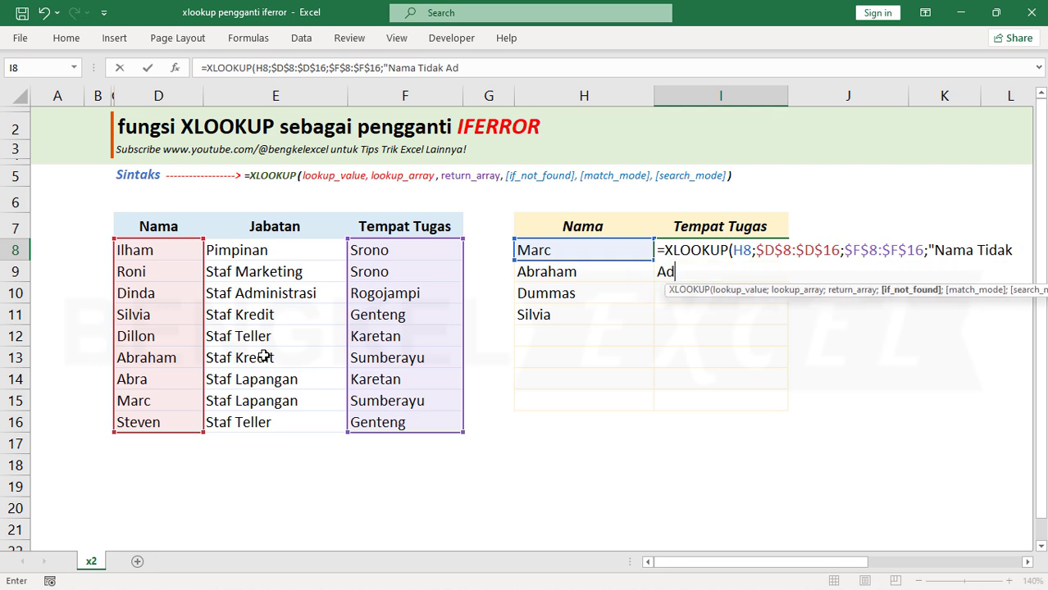
{"action": "type", "text": "a\")"}
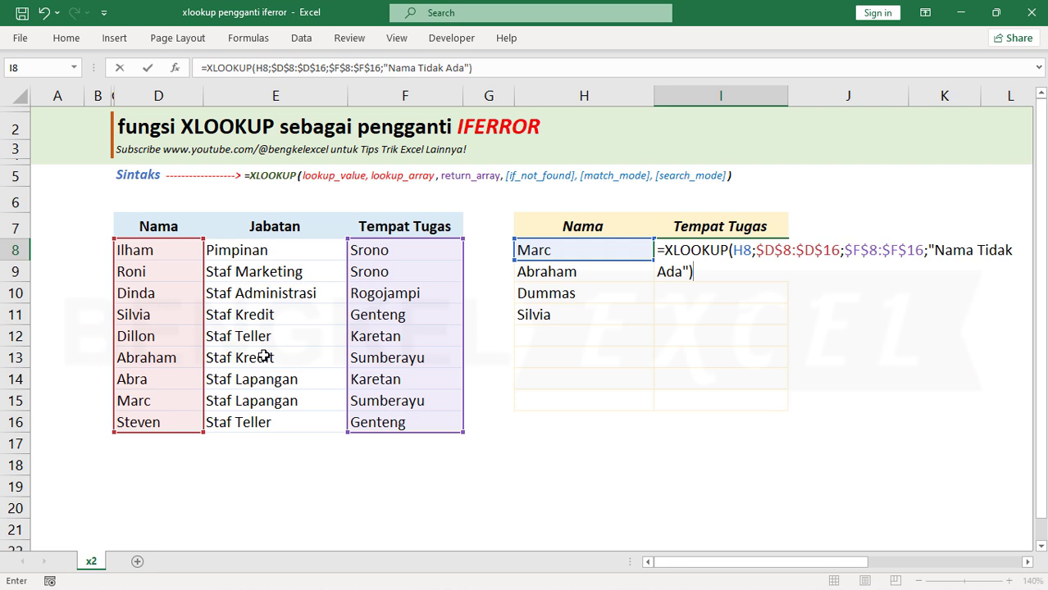
{"action": "key", "text": "Return"}
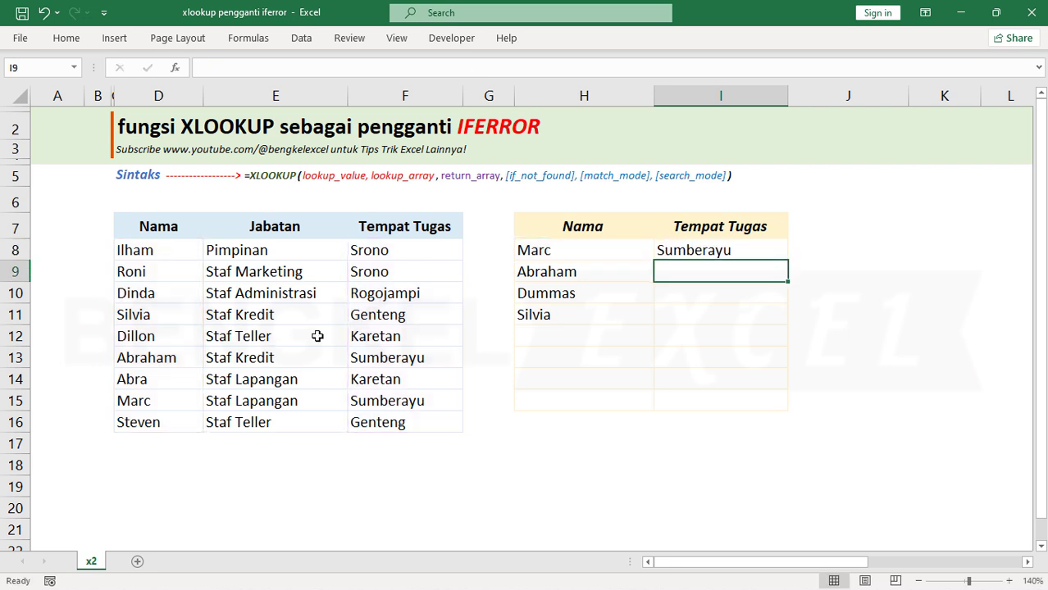
Fill the XLOOKUP formula from I8 down to I11 and inspect the formula in I10
{"action": "left_click", "coordinate": [685, 247]}
{"action": "left_click_drag", "start_coordinate": [787, 259], "coordinate": [781, 327]}
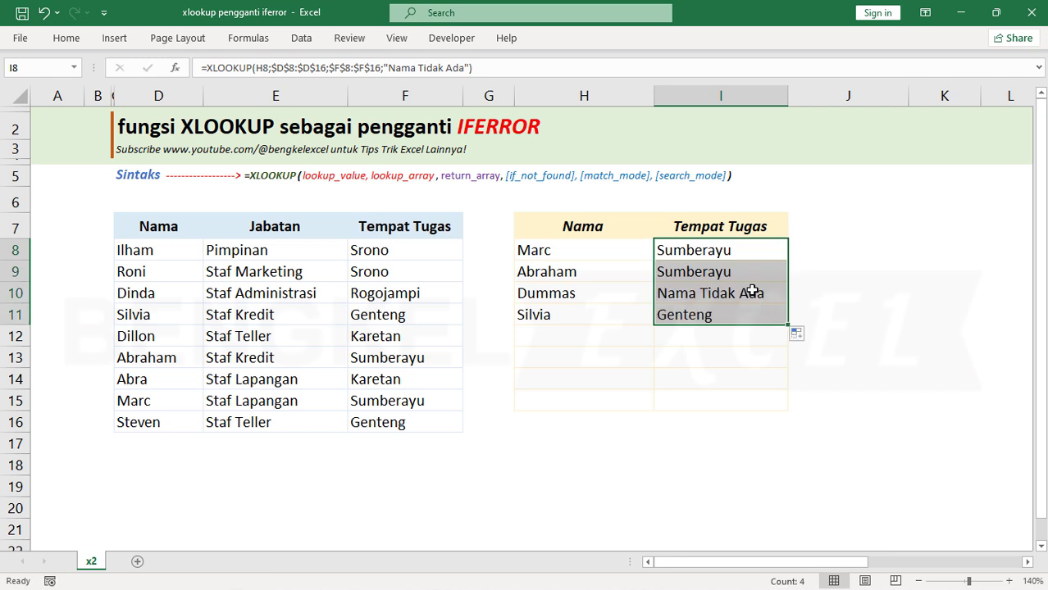
{"action": "left_click", "coordinate": [747, 292]}
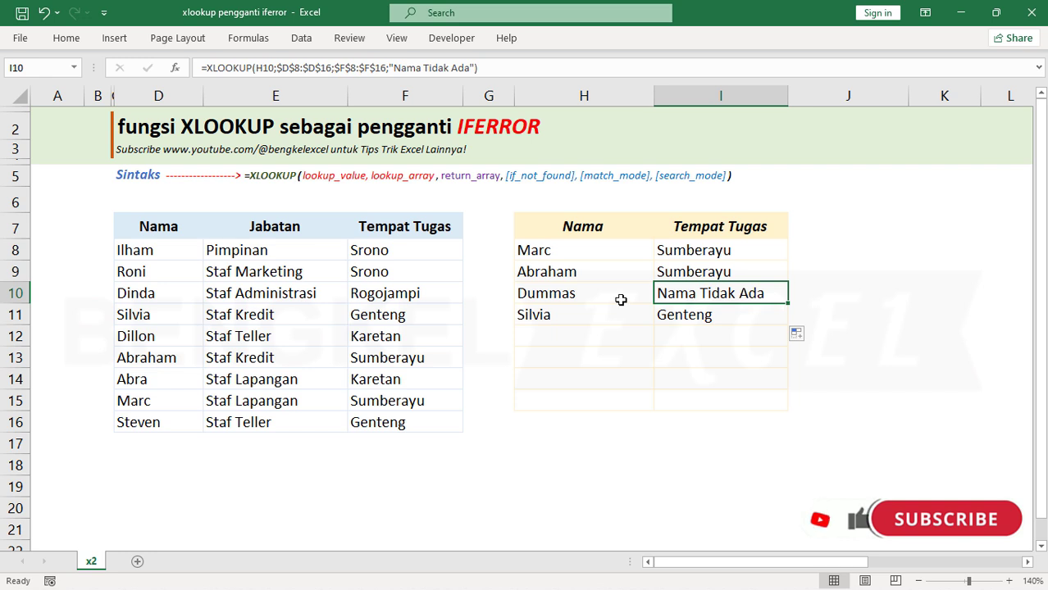
Review the arguments and referenced ranges of the XLOOKUP formula in I8 without changing it
{"action": "left_click", "coordinate": [729, 248]}
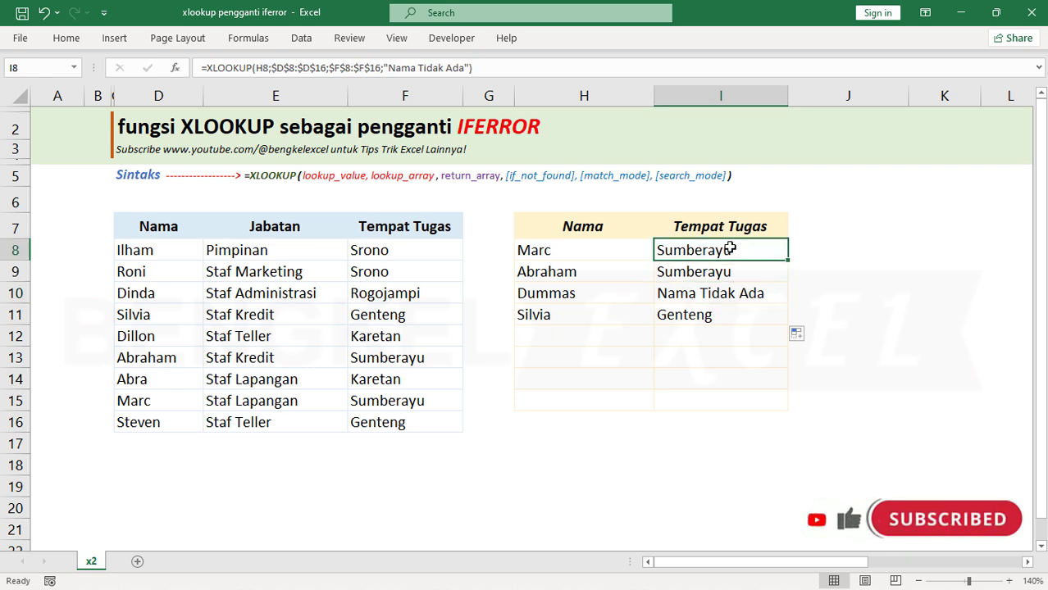
{"action": "left_click", "coordinate": [732, 268]}
{"action": "left_click", "coordinate": [726, 249]}
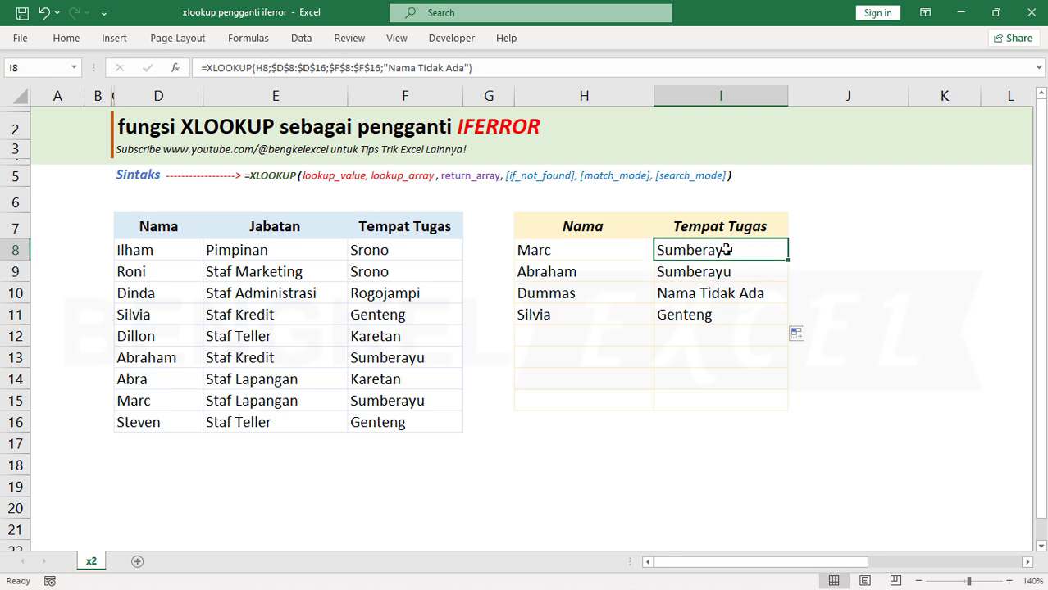
{"action": "double_click", "coordinate": [726, 249]}
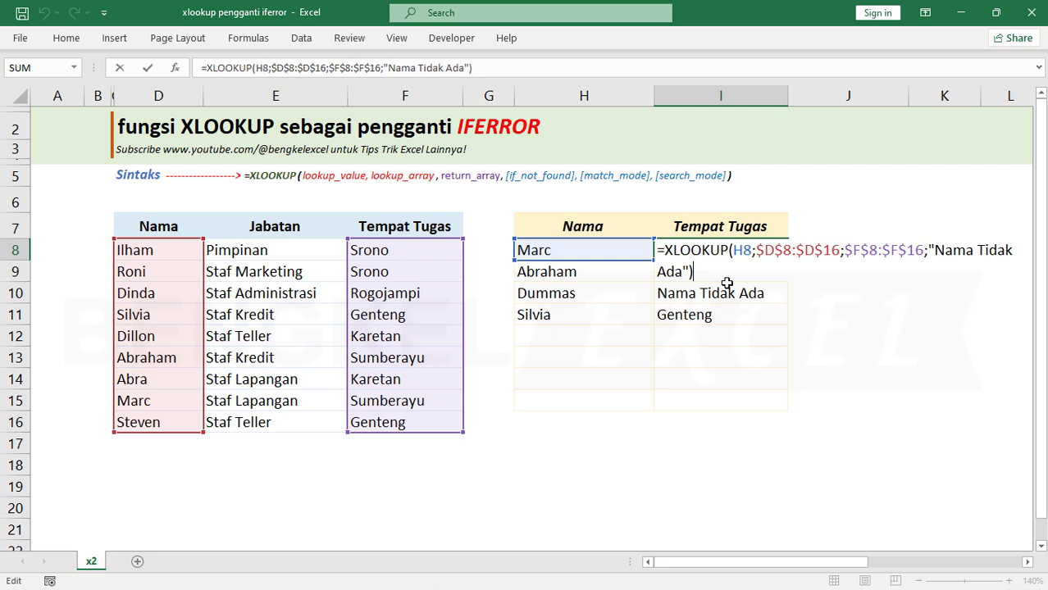
{"action": "key", "text": "Escape"}
Extend the XLOOKUP formula from I11 down to I15 and check the formulas in I12:I15
{"action": "left_click", "coordinate": [767, 314]}
{"action": "left_click_drag", "start_coordinate": [787, 326], "coordinate": [789, 401]}
{"action": "left_click", "coordinate": [682, 331]}
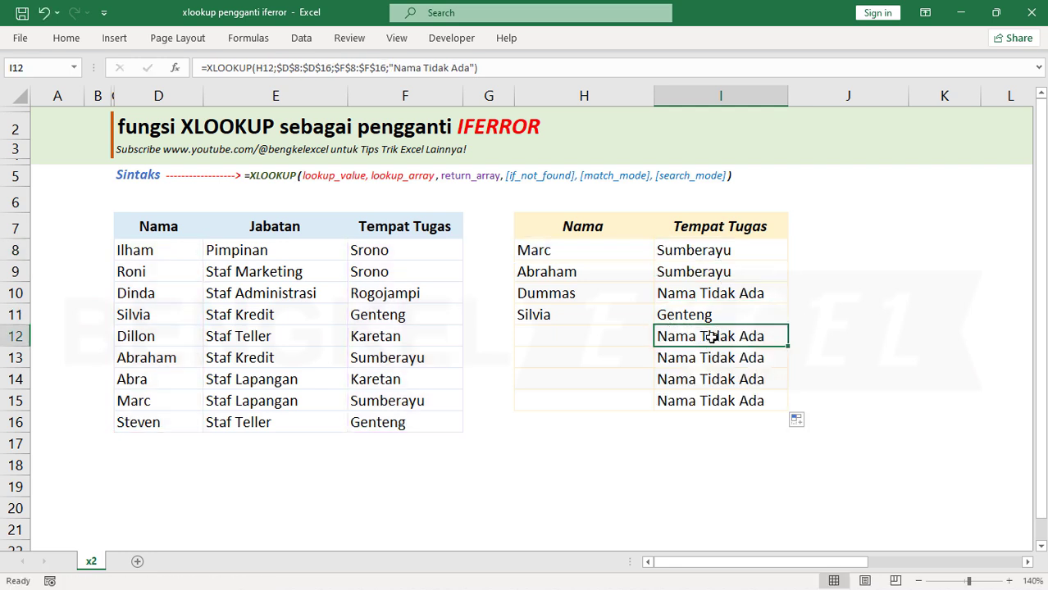
{"action": "key", "text": "Down"}
{"action": "key", "text": "Down"}
{"action": "key", "text": "Down"}
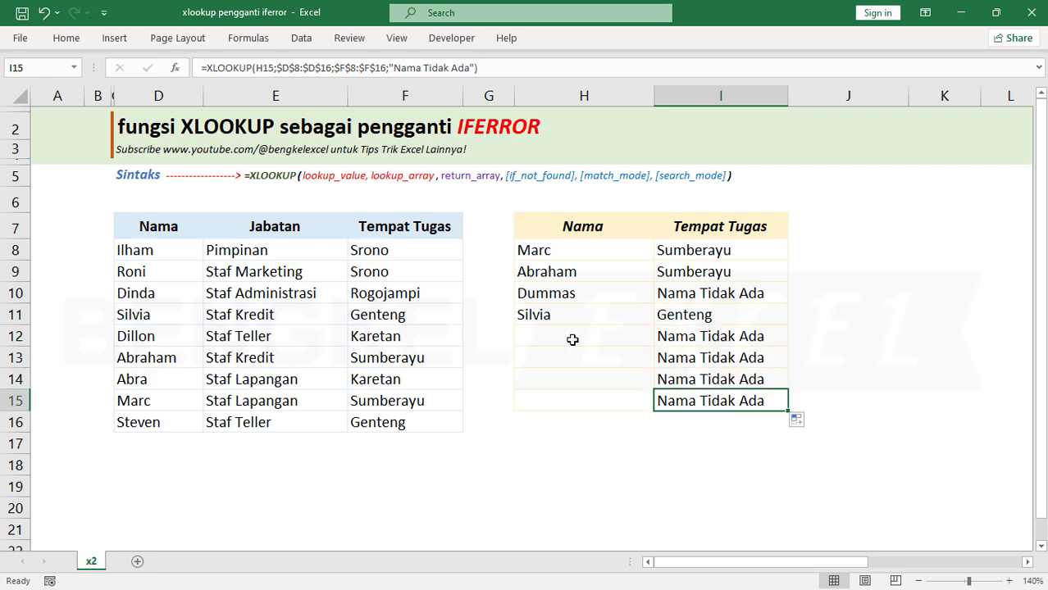
Enter the names from D13, D16 and D10 in H12:H14 and a name missing from the source table in H15
{"action": "left_click", "coordinate": [572, 340]}
{"action": "type", "text": "ABra"}
{"action": "key", "text": "Return"}
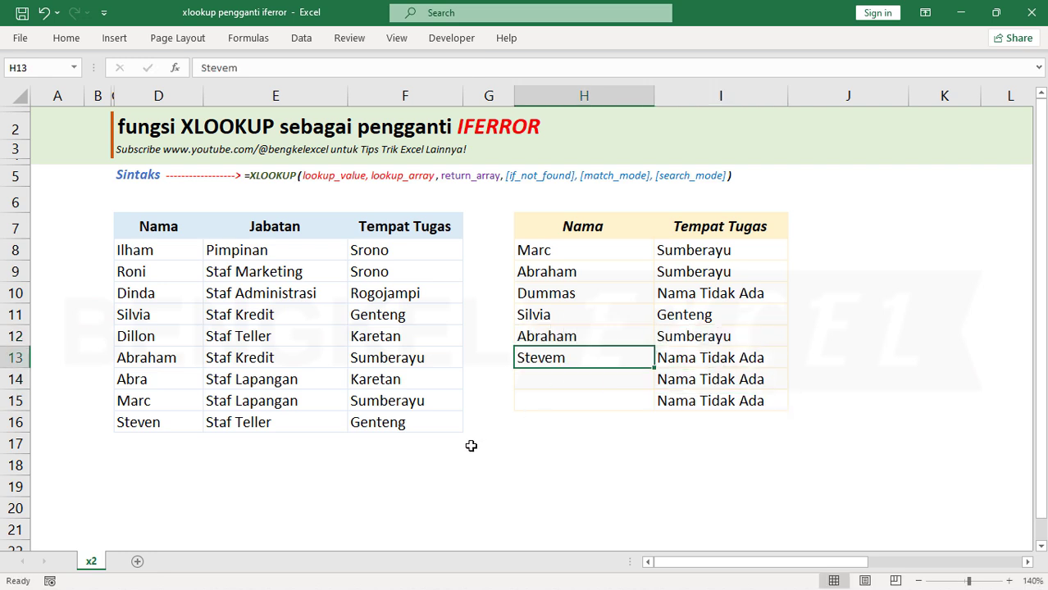
{"action": "key", "text": "BackSpace"}
{"action": "type", "text": "Steven"}
{"action": "key", "text": "Return"}
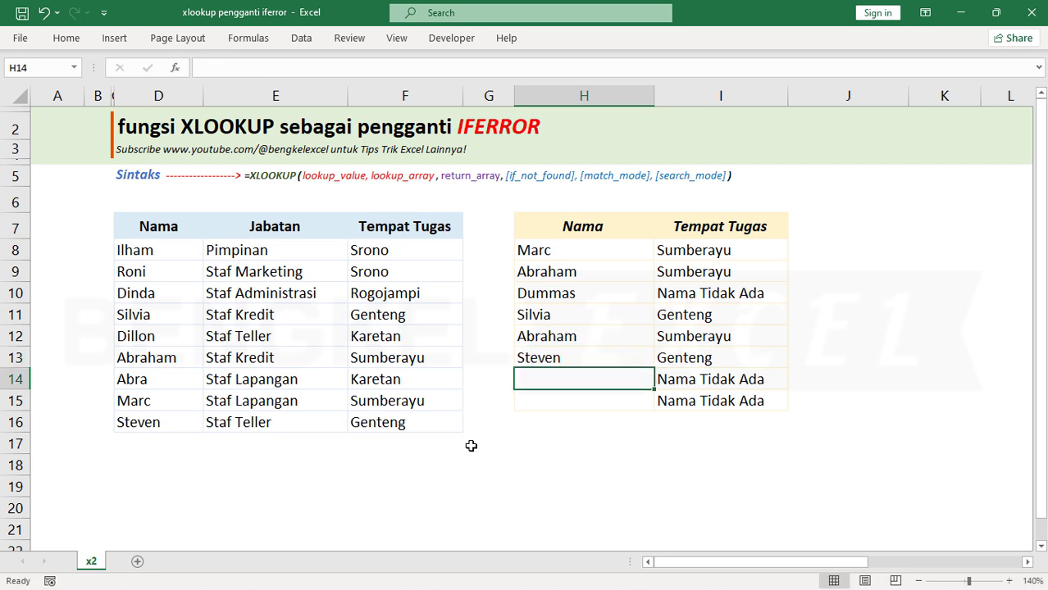
{"action": "type", "text": "Dind"}
{"action": "key", "text": "Return"}
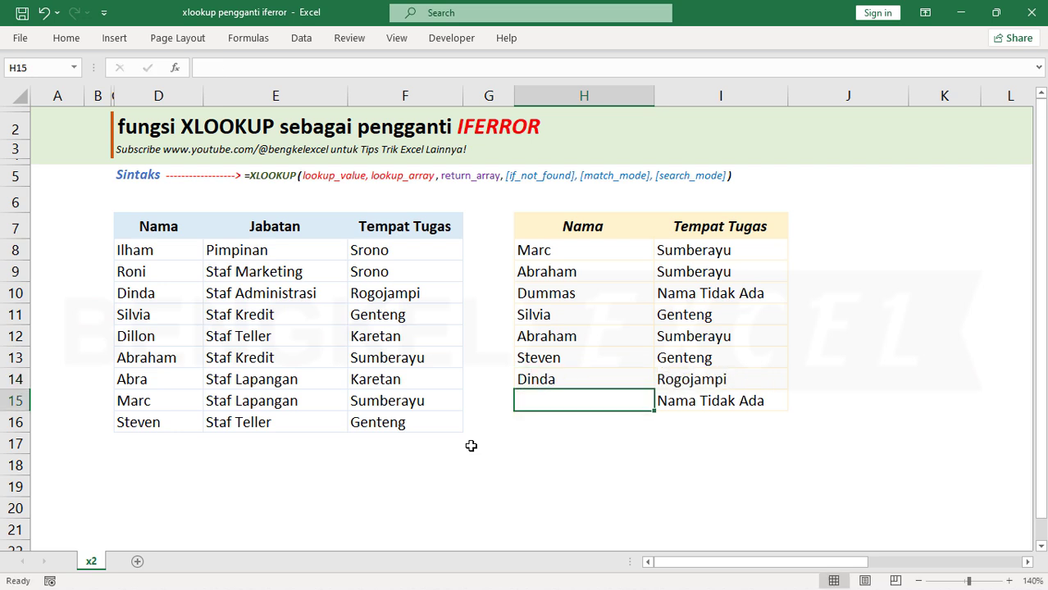
{"action": "type", "text": "Fathur"}
{"action": "key", "text": "Return"}
Replace the names in H8:H12 with those from D9, D10 and D11, a misspelling of the D12 name, and the D15 name
{"action": "type", "text": "Roni"}
{"action": "key", "text": "Return"}
{"action": "type", "text": "Dinda"}
{"action": "key", "text": "Return"}
{"action": "type", "text": "Silvia"}
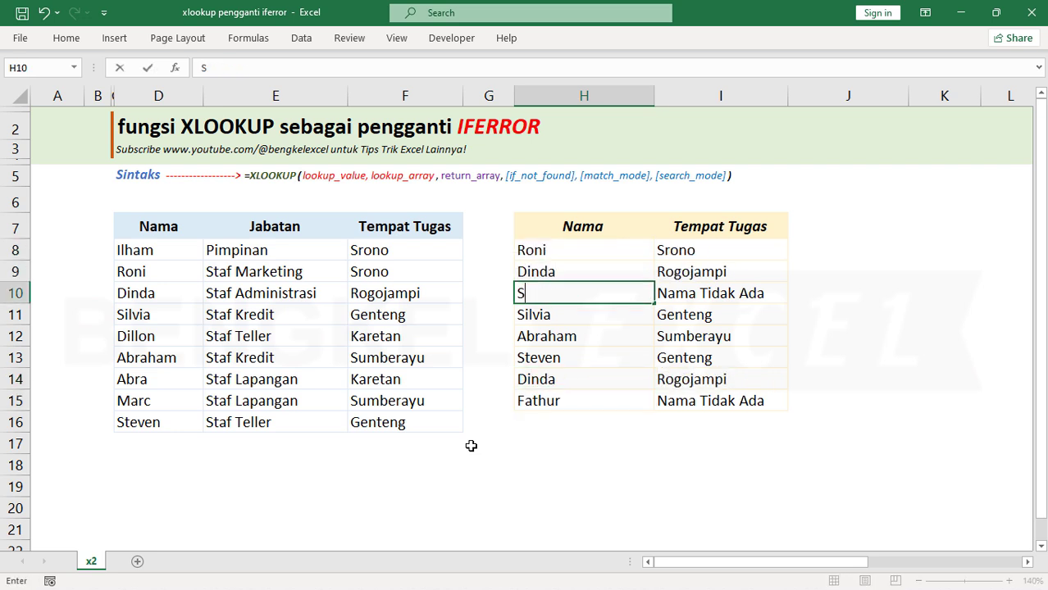
{"action": "key", "text": "Return"}
{"action": "type", "text": "Dillom"}
{"action": "key", "text": "Return"}
{"action": "type", "text": "Marc"}
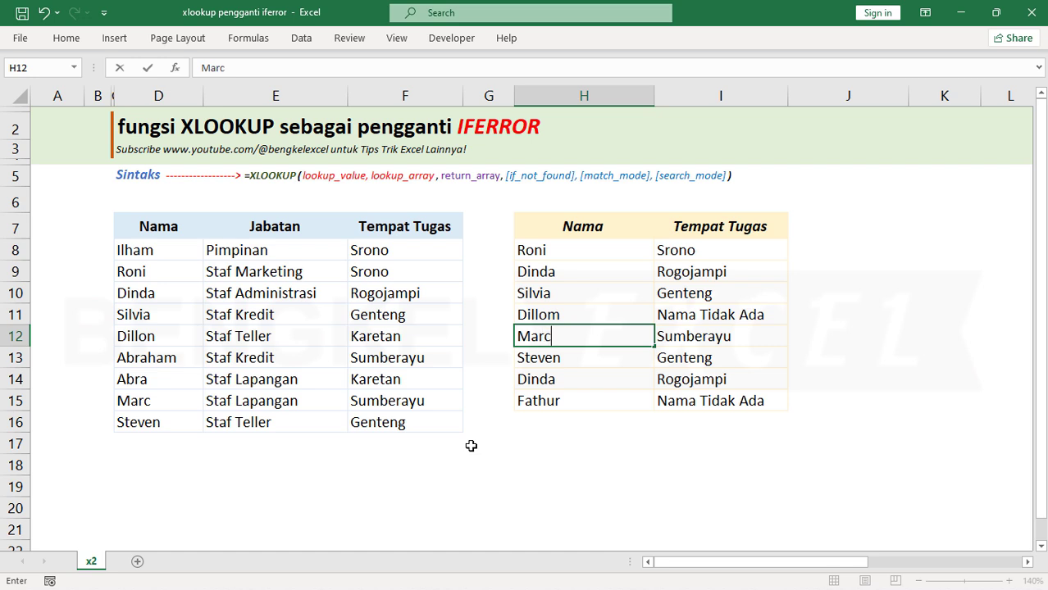
{"action": "key", "text": "Return"}
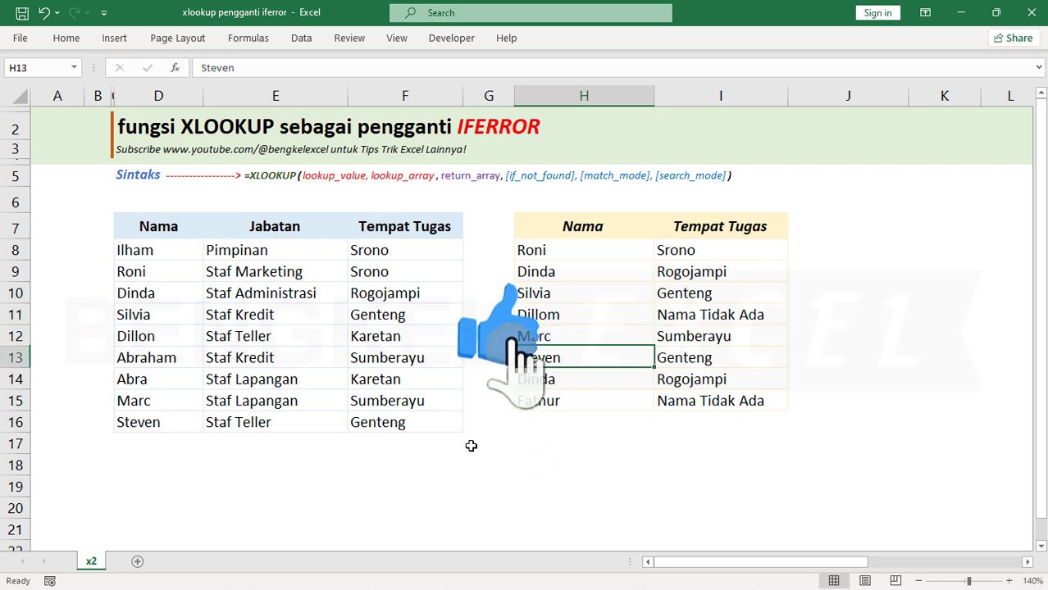
Replace the name in H14 with a misspelling of the D12 name and the one in H15 with the correct D12 name
{"action": "key", "text": "Return"}
{"action": "type", "text": "Dillom"}
{"action": "key", "text": "Return"}
{"action": "type", "text": "Dillon"}
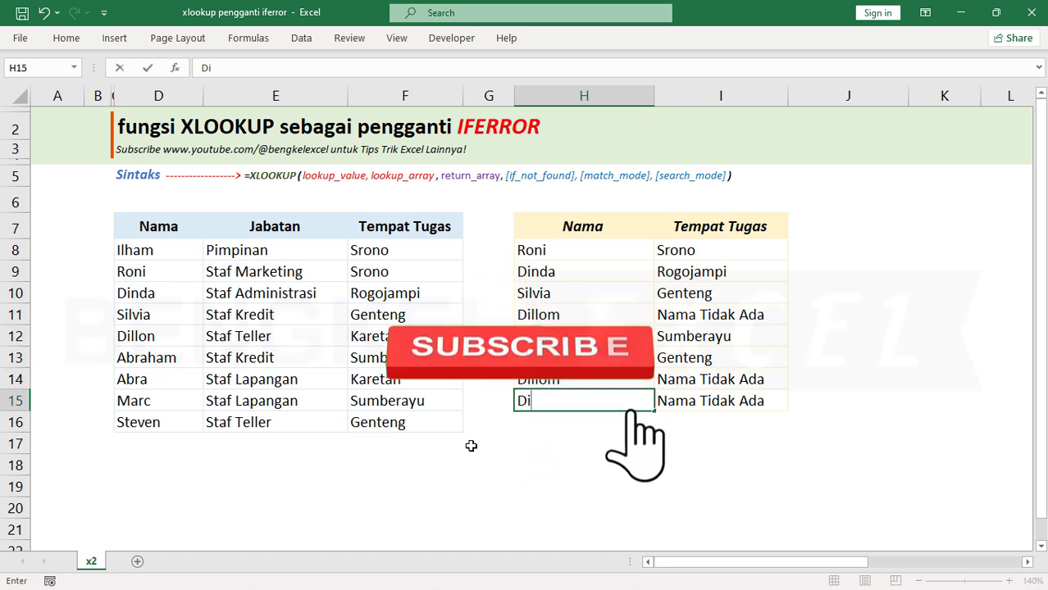